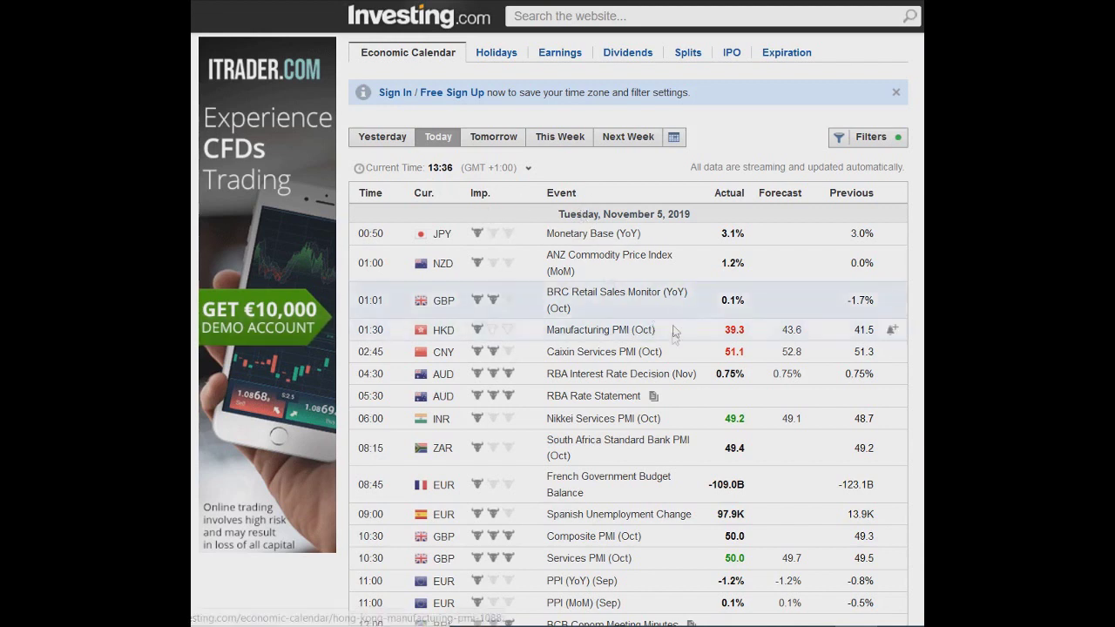
- Scroll the November 5, 2019 calendar down to the upcoming US Exports and Imports releases
scroll(675, 393, down, 1)
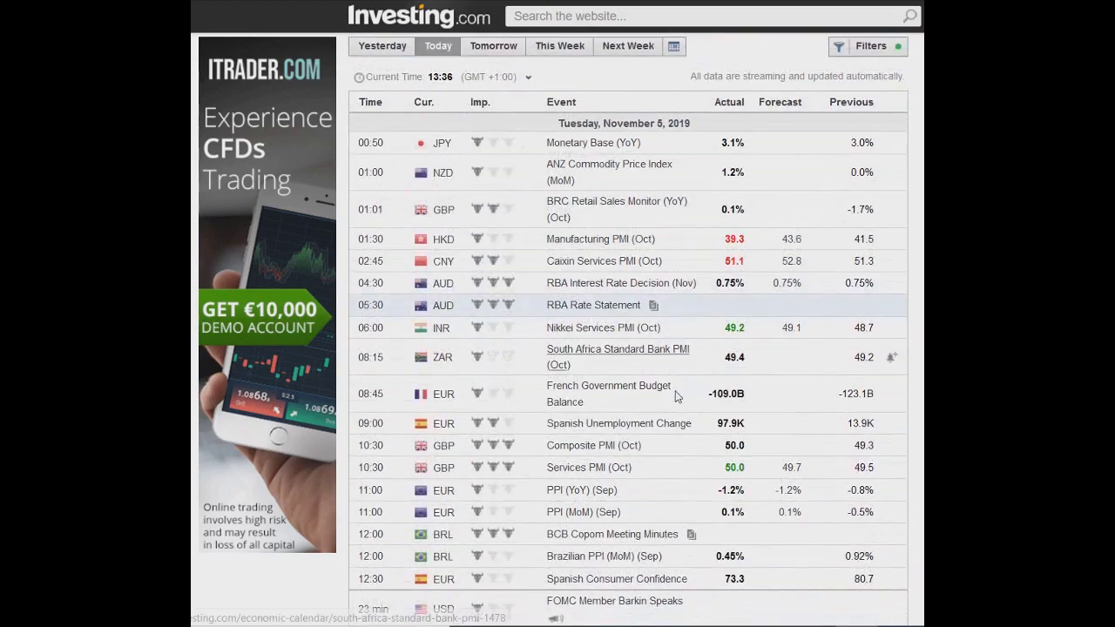
scroll(671, 394, down, 1)
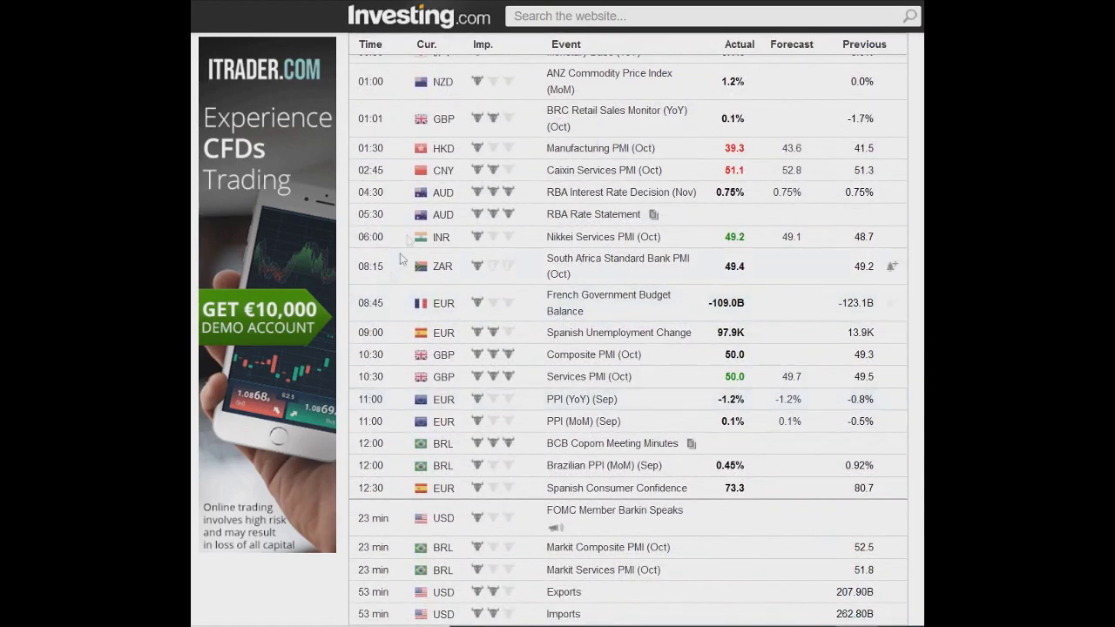
scroll(607, 338, down, 4)
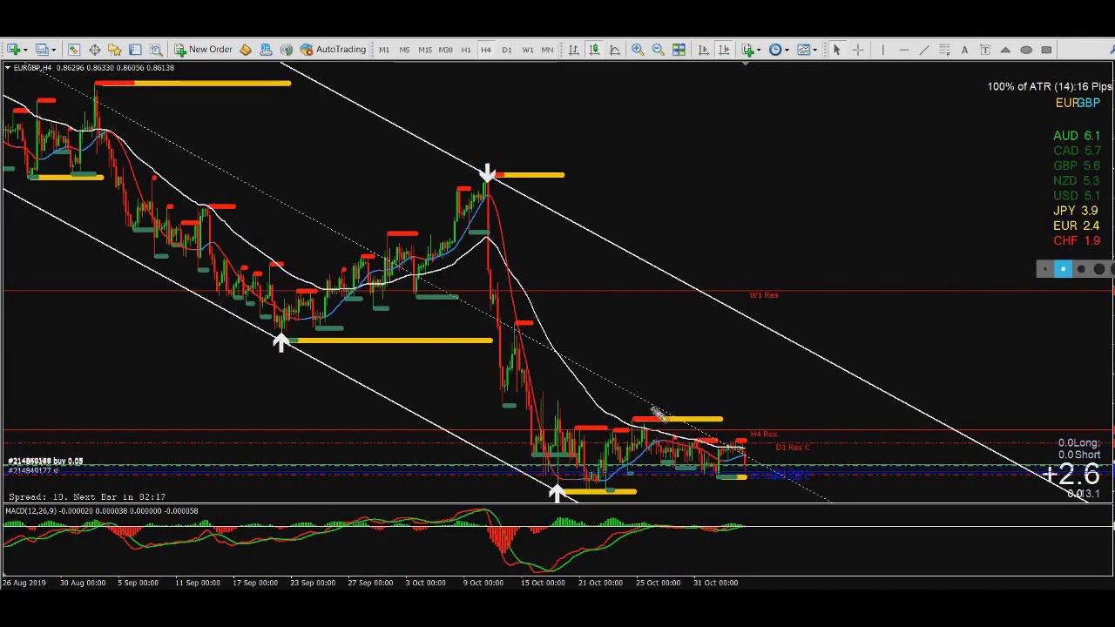
- Sketch a drop arrow from the October peak, a box around the recent range, and an upward breakout arrow
mouse_move(417, 150)
mouse_down()
mouse_move(562, 459)
mouse_move(569, 433)
mouse_move(526, 453)
mouse_up()
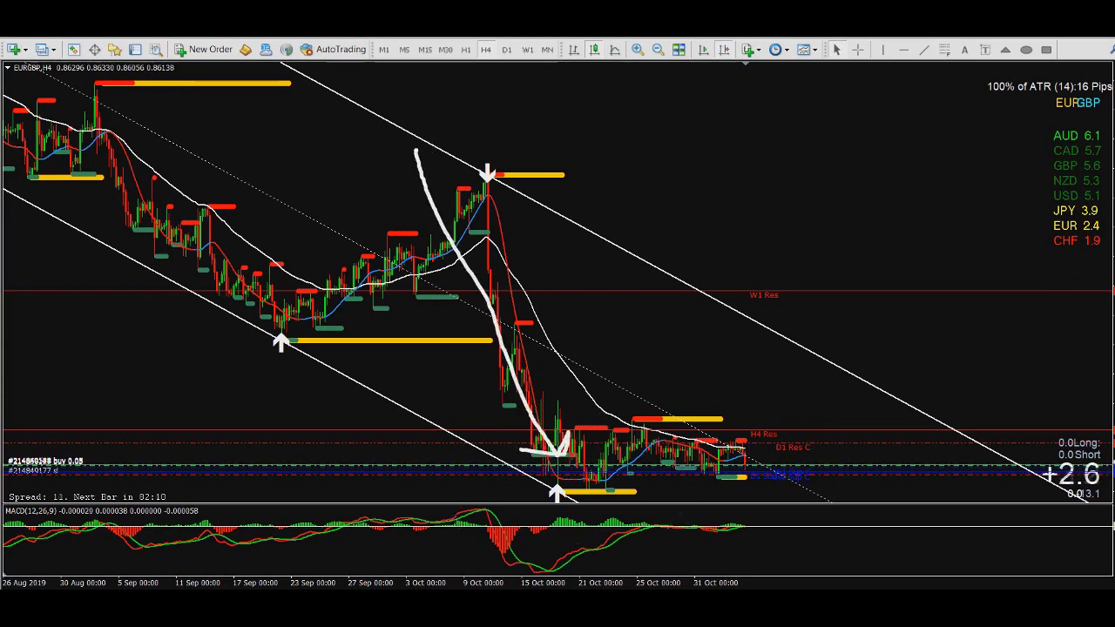
mouse_move(551, 415)
mouse_down()
mouse_move(704, 417)
mouse_move(768, 453)
mouse_move(708, 495)
mouse_move(544, 497)
mouse_move(533, 444)
mouse_move(577, 405)
mouse_up()
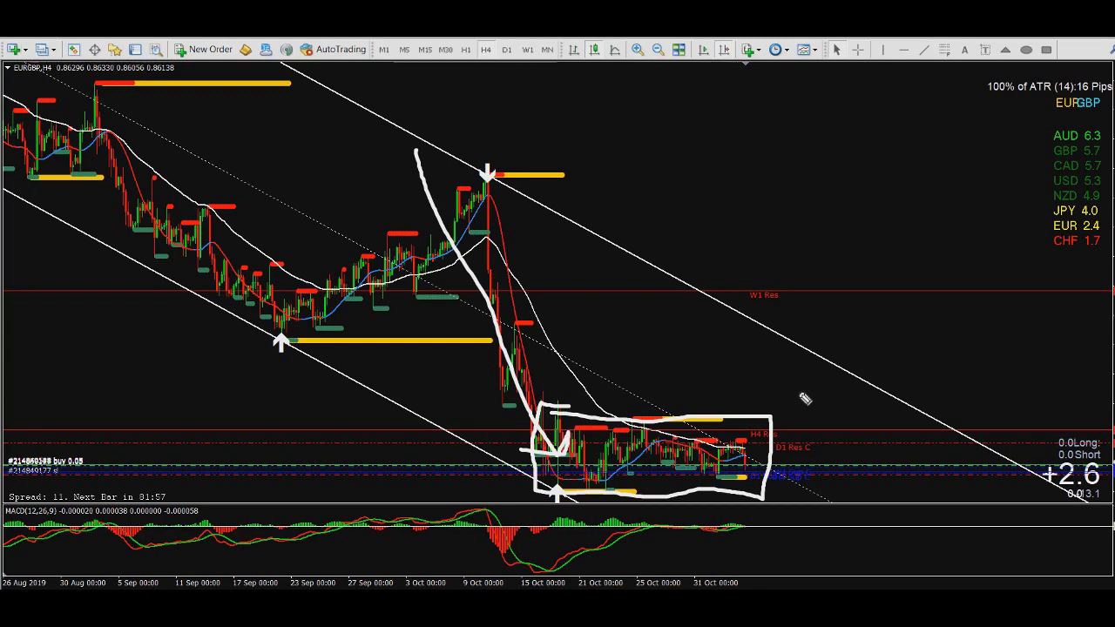
drag(762, 466, 802, 314)
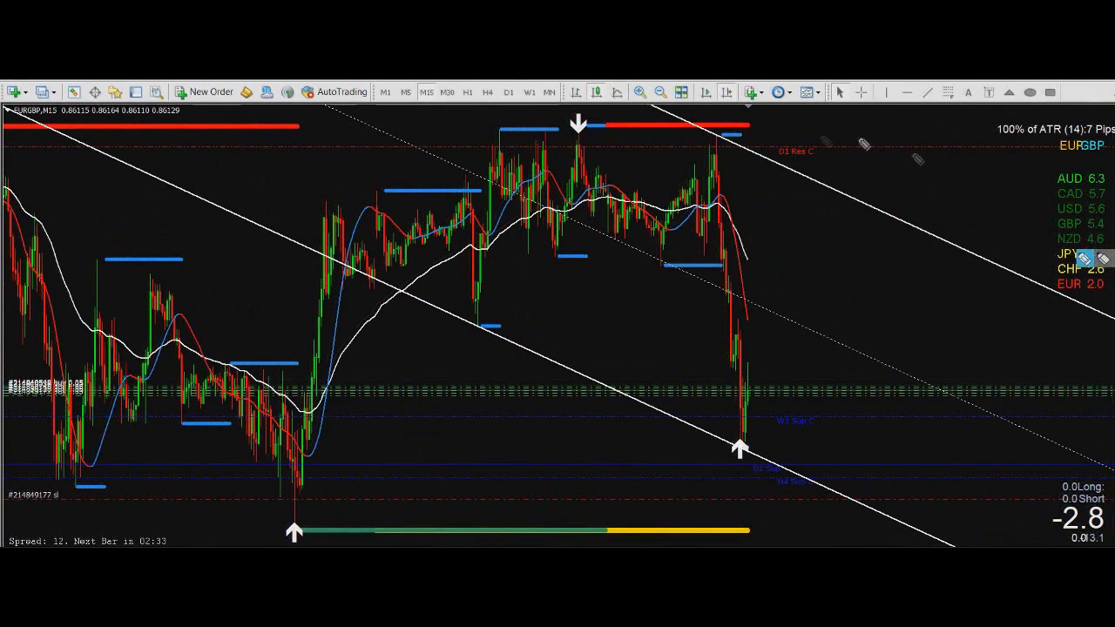
- Sketch the recent top, the drop to the low and a box around W1 Sup C, then clear them
drag(632, 135, 760, 136)
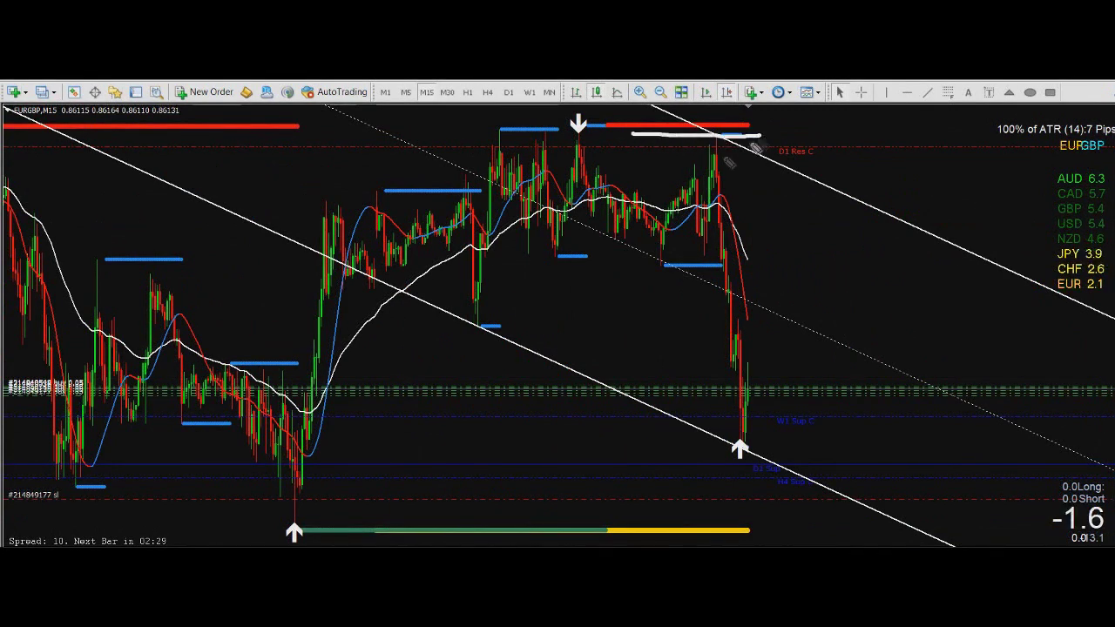
mouse_move(655, 140)
mouse_down()
mouse_move(722, 435)
mouse_move(699, 426)
mouse_up()
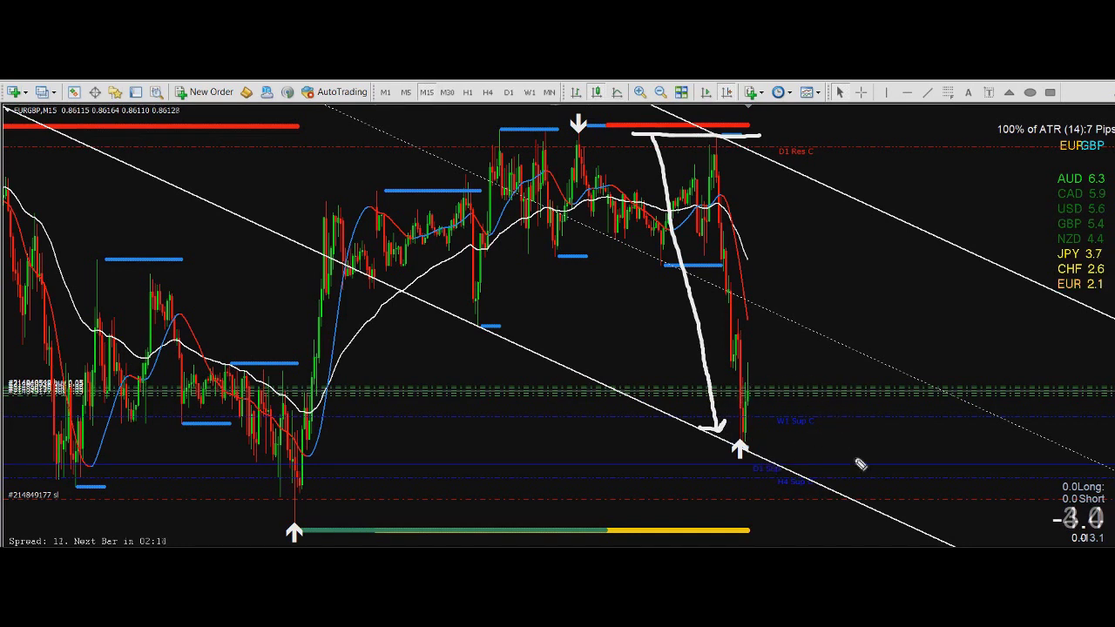
mouse_move(773, 433)
mouse_down()
mouse_move(838, 433)
mouse_move(770, 436)
mouse_move(796, 407)
mouse_move(827, 408)
mouse_move(827, 431)
mouse_up()
drag(764, 406, 764, 432)
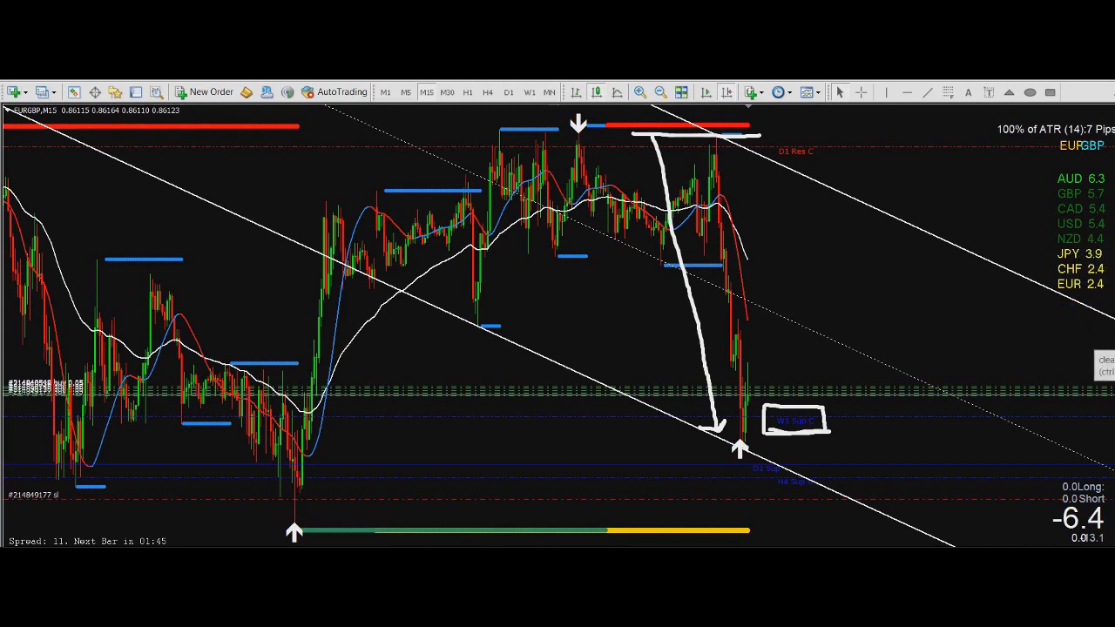
key(e)
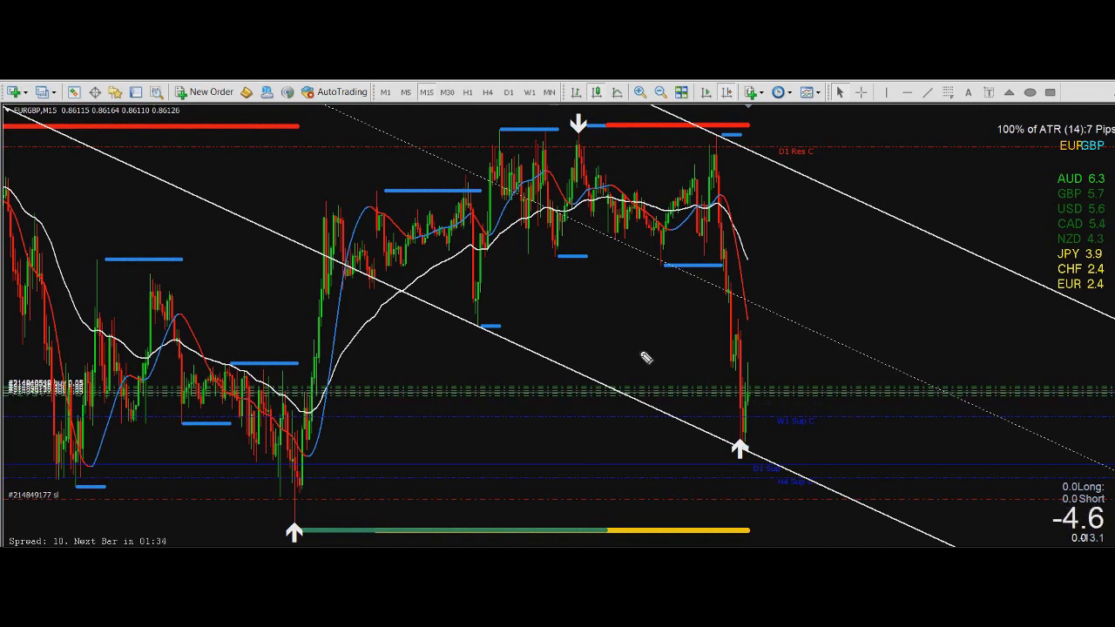
mouse_move(981, 172)
mouse_down()
mouse_move(1044, 192)
mouse_move(1031, 193)
mouse_up()
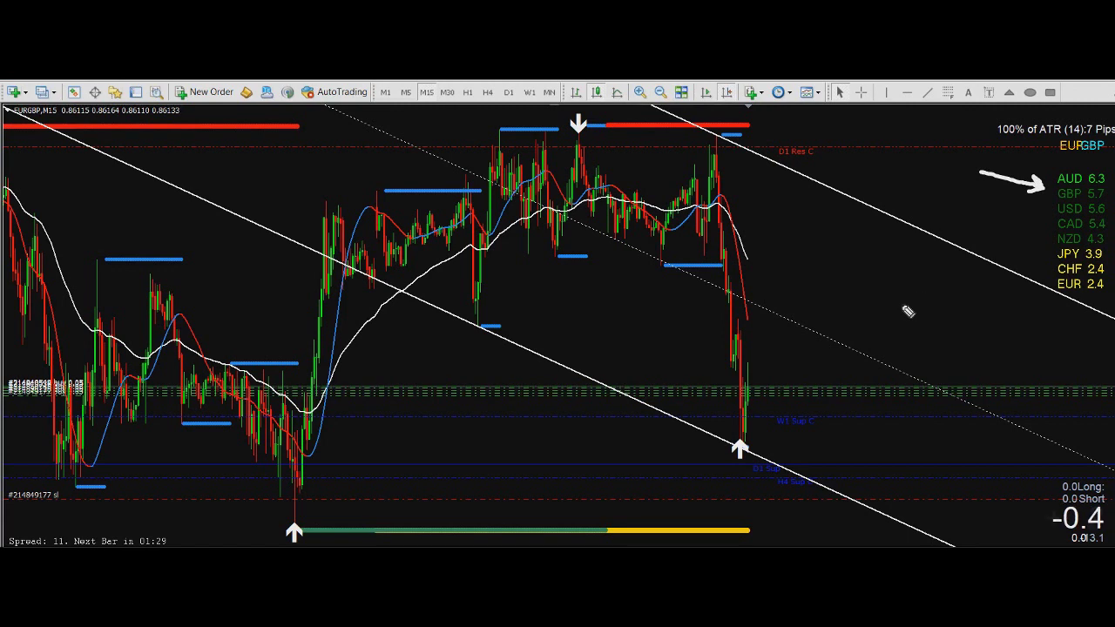
drag(1040, 194, 1049, 222)
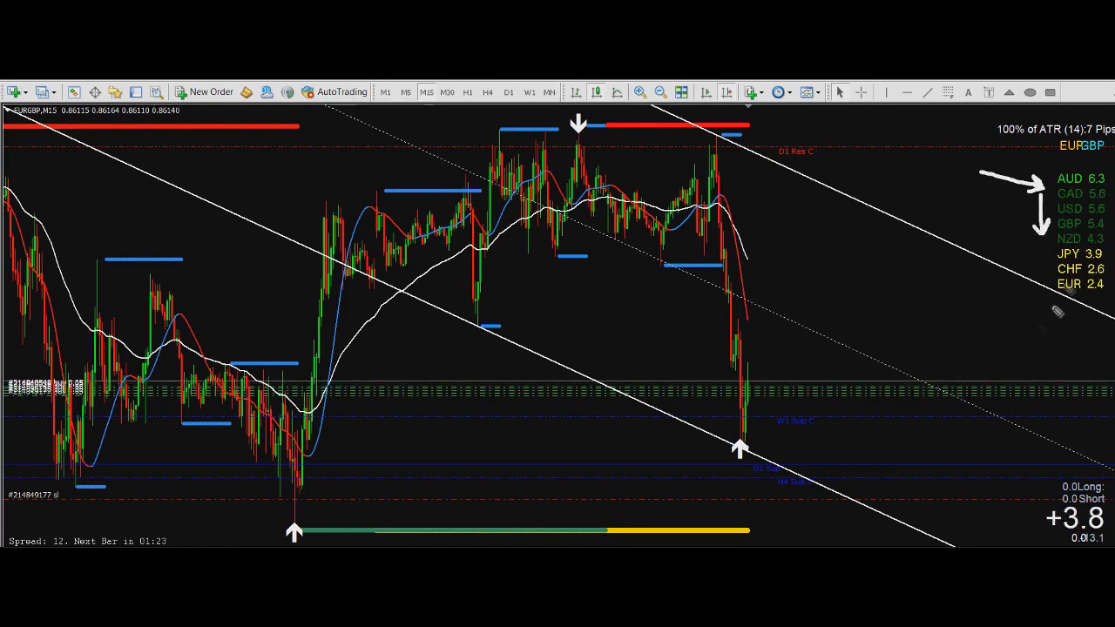
mouse_move(1049, 268)
mouse_down()
mouse_move(1018, 261)
mouse_move(1010, 225)
mouse_up()
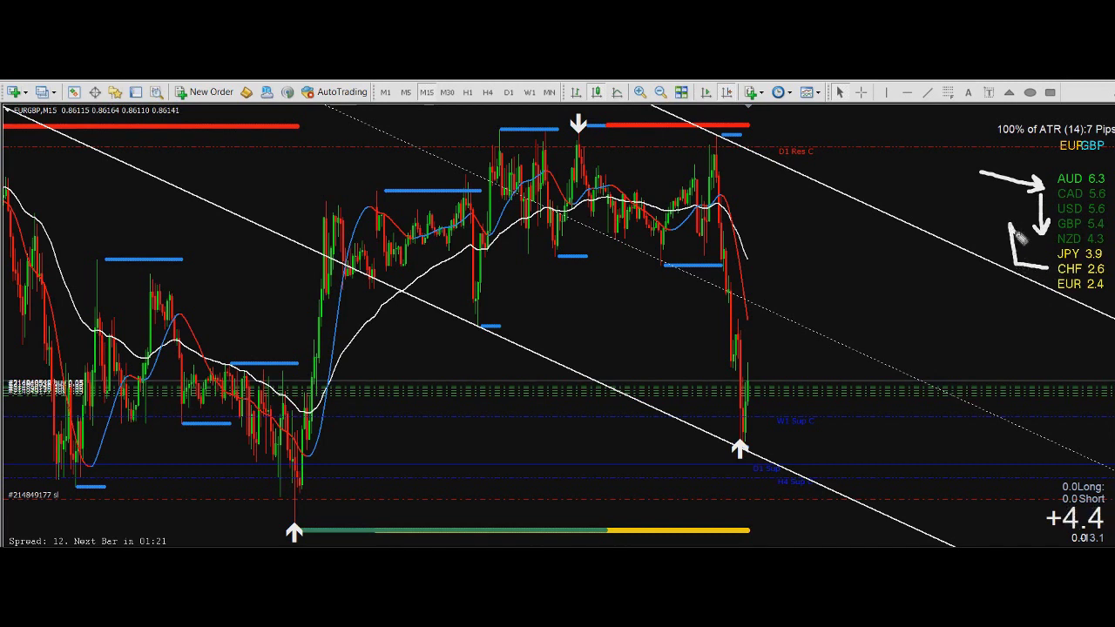
drag(1048, 287, 995, 234)
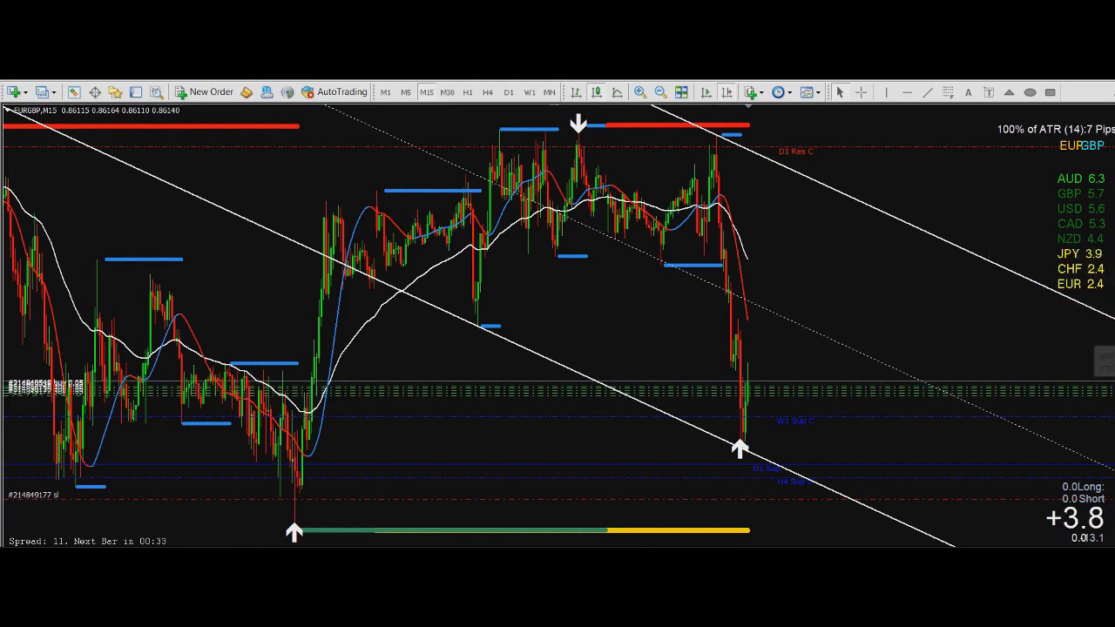
- Underline W1 Sup C, sketch the latest low and bounce, erase them, and switch to GBPCHF
drag(759, 432, 821, 431)
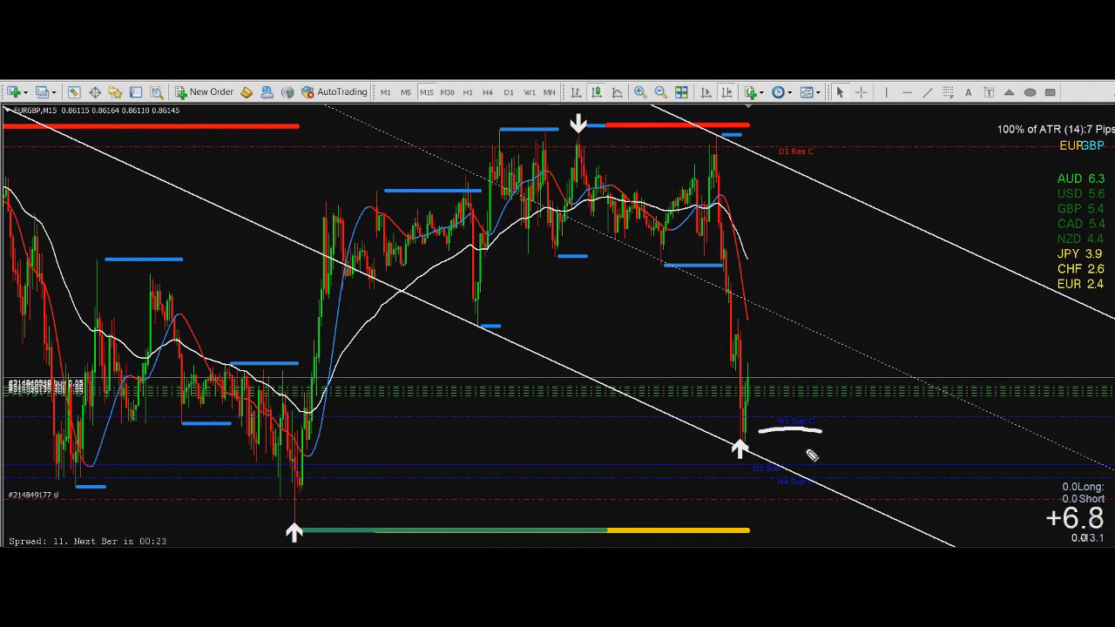
drag(750, 410, 750, 457)
mouse_move(711, 422)
mouse_down()
mouse_move(720, 446)
mouse_move(784, 459)
mouse_up()
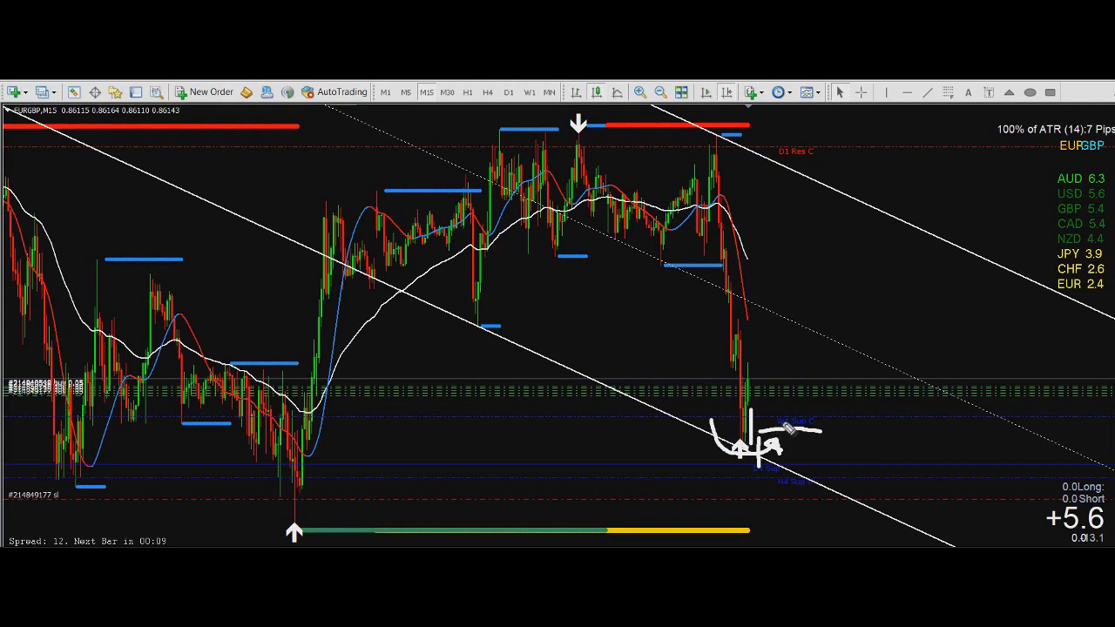
key(Escape)
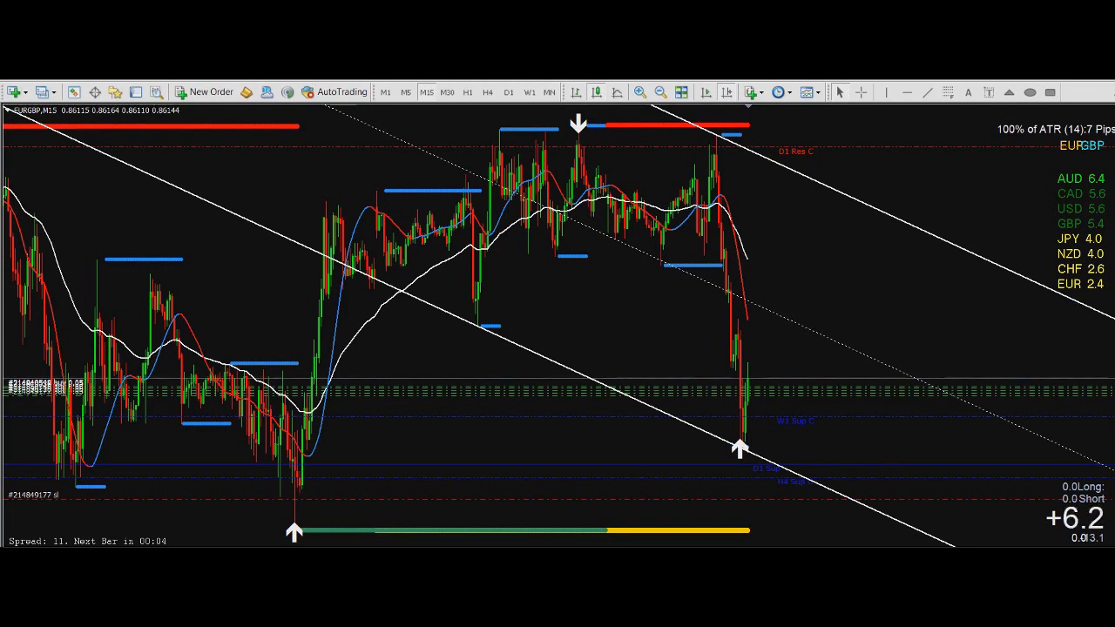
key(ctrl+F6)
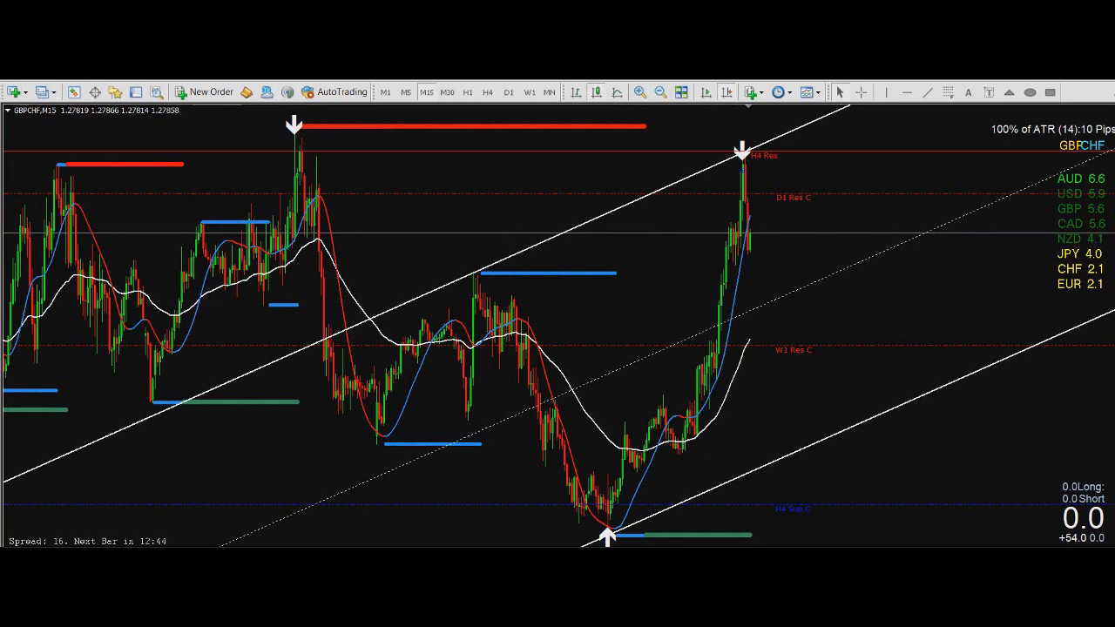
key(ctrl+Tab)
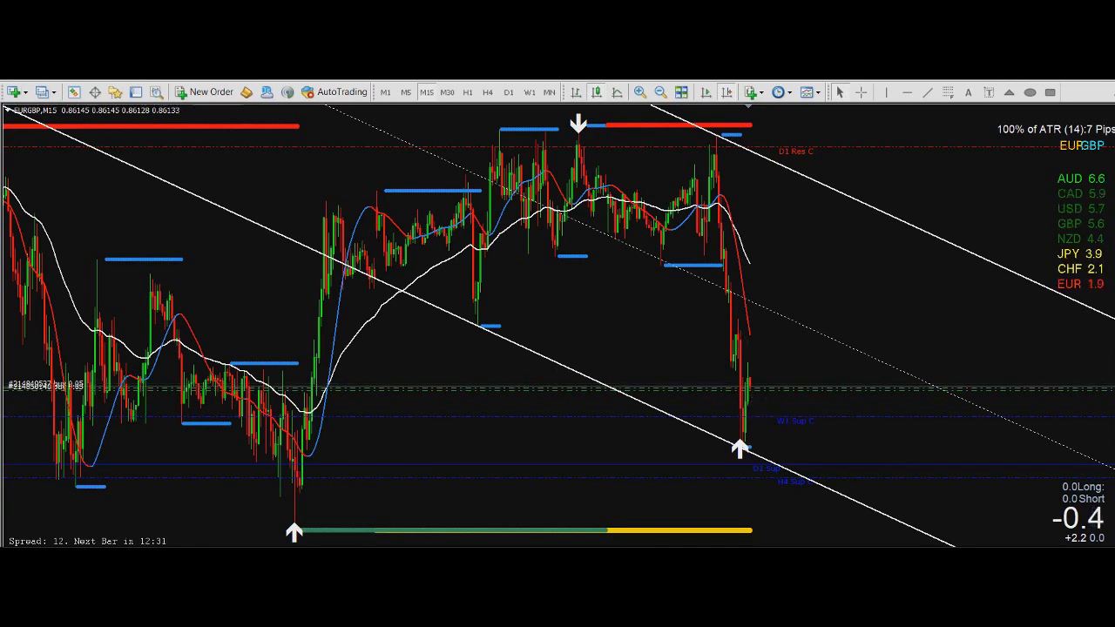
key(ctrl+F6)
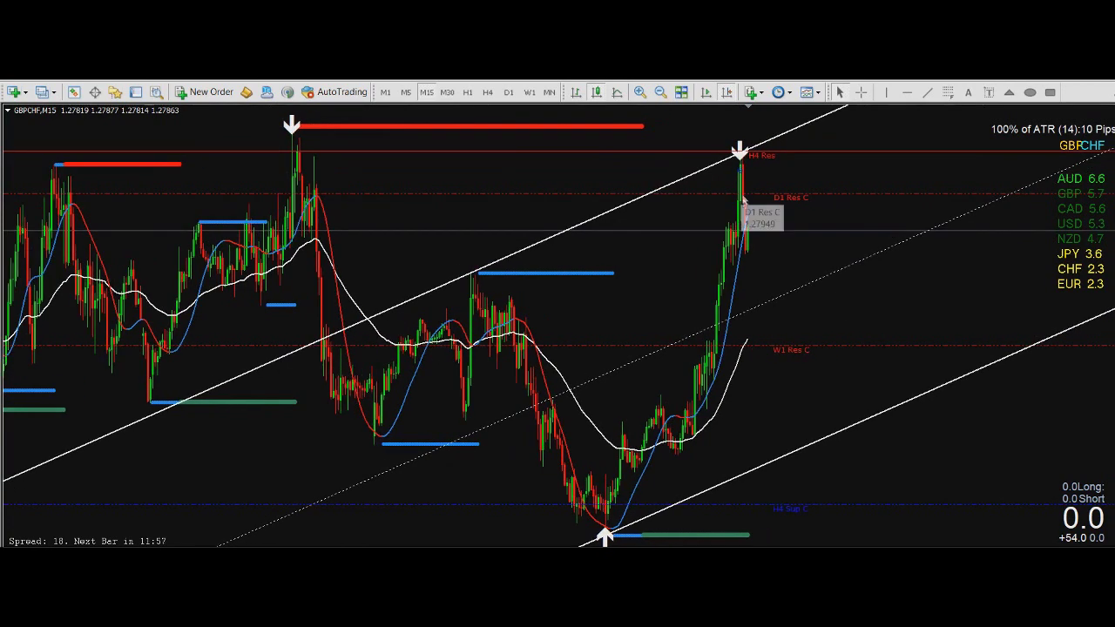
- Put GBPCHF on H4, dismiss the DT-ZigZag alert, and sketch the rally to the top
click(487, 92)
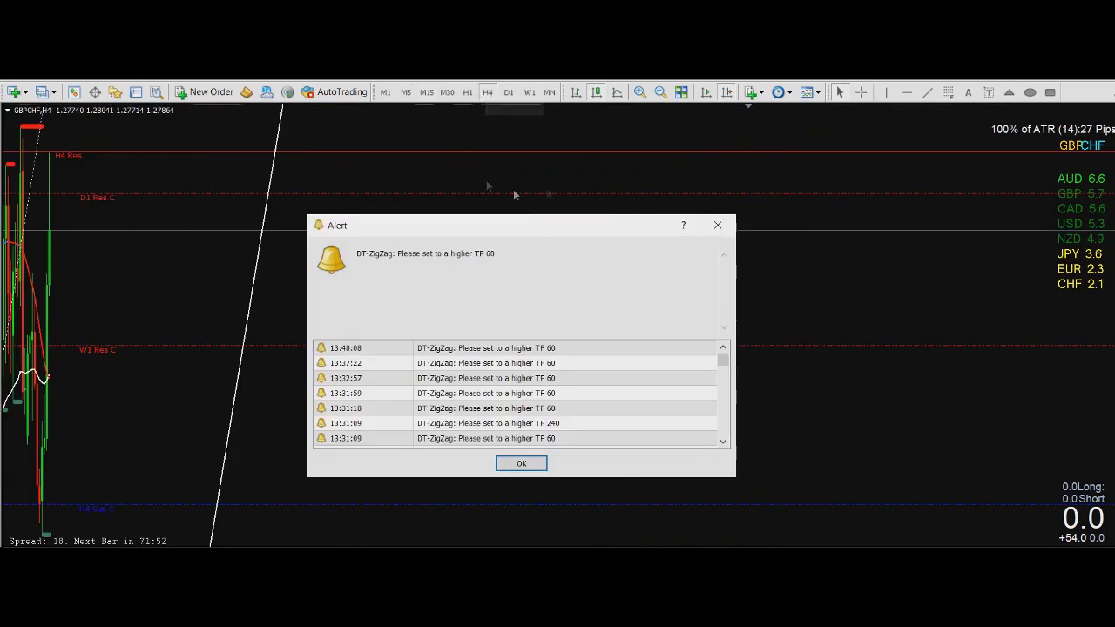
click(711, 224)
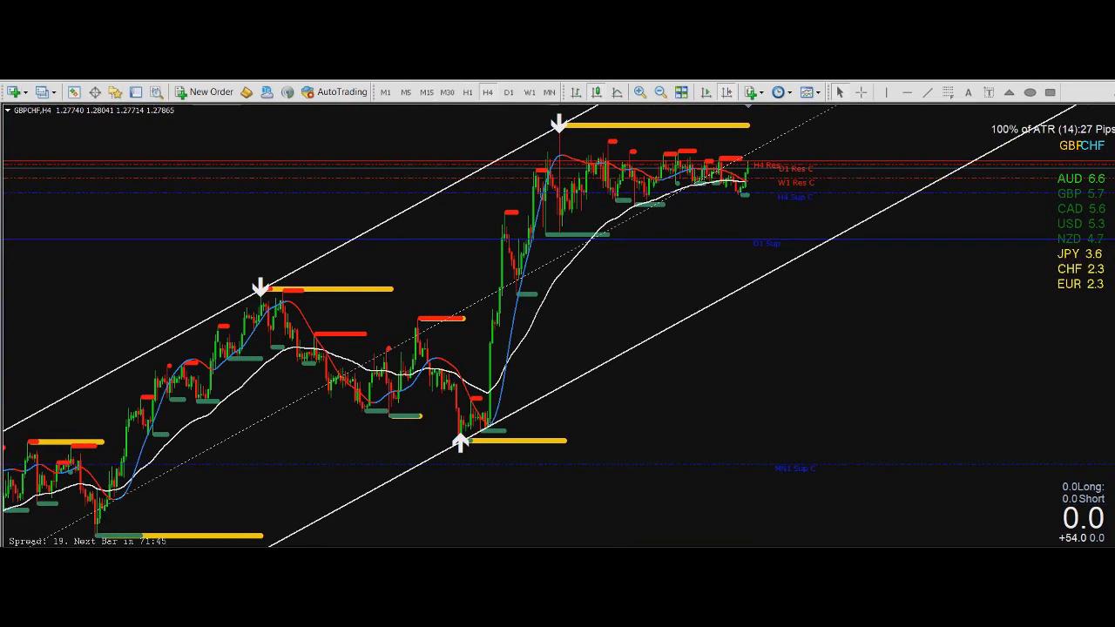
mouse_move(431, 438)
mouse_down()
mouse_move(573, 153)
mouse_move(585, 161)
mouse_move(570, 149)
mouse_move(625, 128)
mouse_move(742, 131)
mouse_up()
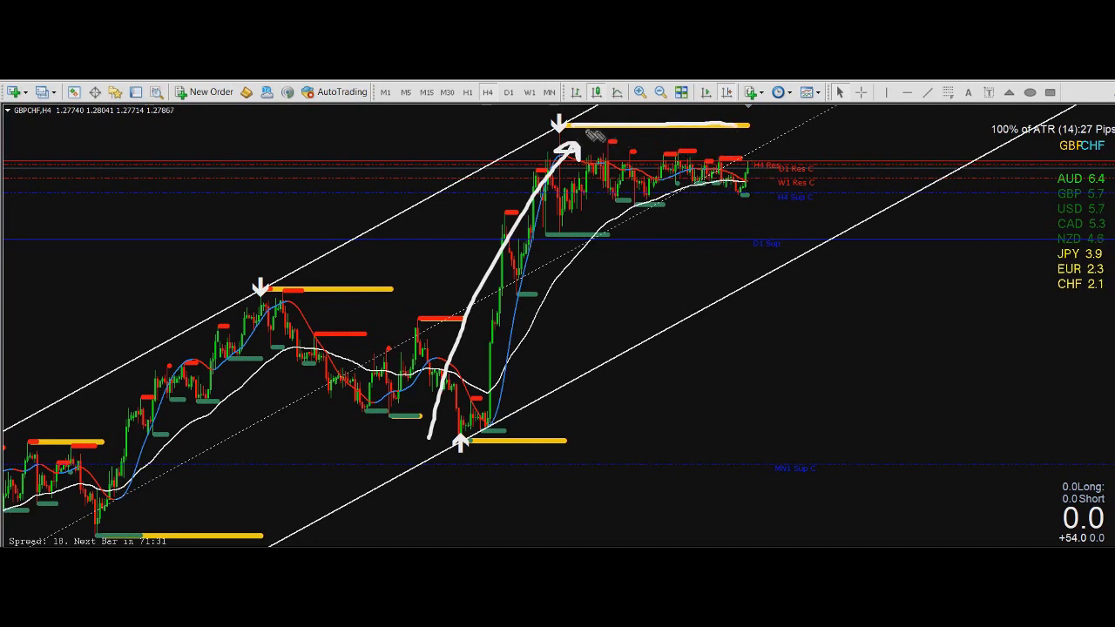
- Sketch the expected drop, a box at the top range and a rebound arrow, then switch to GBPCAD
mouse_move(755, 142)
mouse_down()
mouse_move(813, 322)
mouse_move(822, 311)
mouse_move(776, 319)
mouse_move(830, 294)
mouse_up()
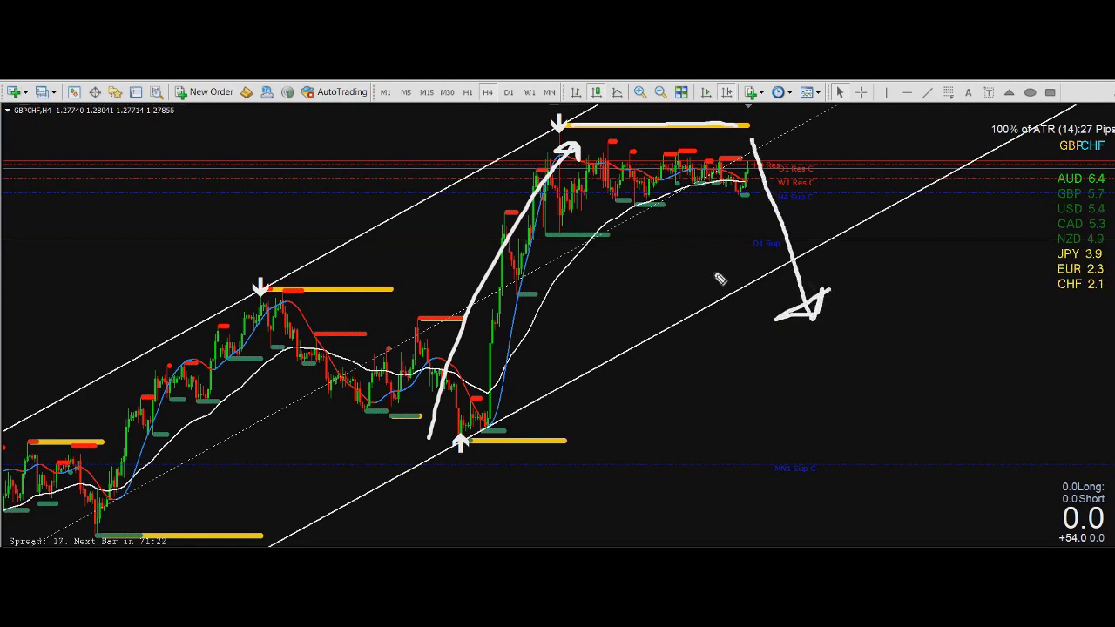
mouse_move(578, 137)
mouse_down()
mouse_move(767, 144)
mouse_move(734, 219)
mouse_move(573, 209)
mouse_move(575, 138)
mouse_move(617, 140)
mouse_up()
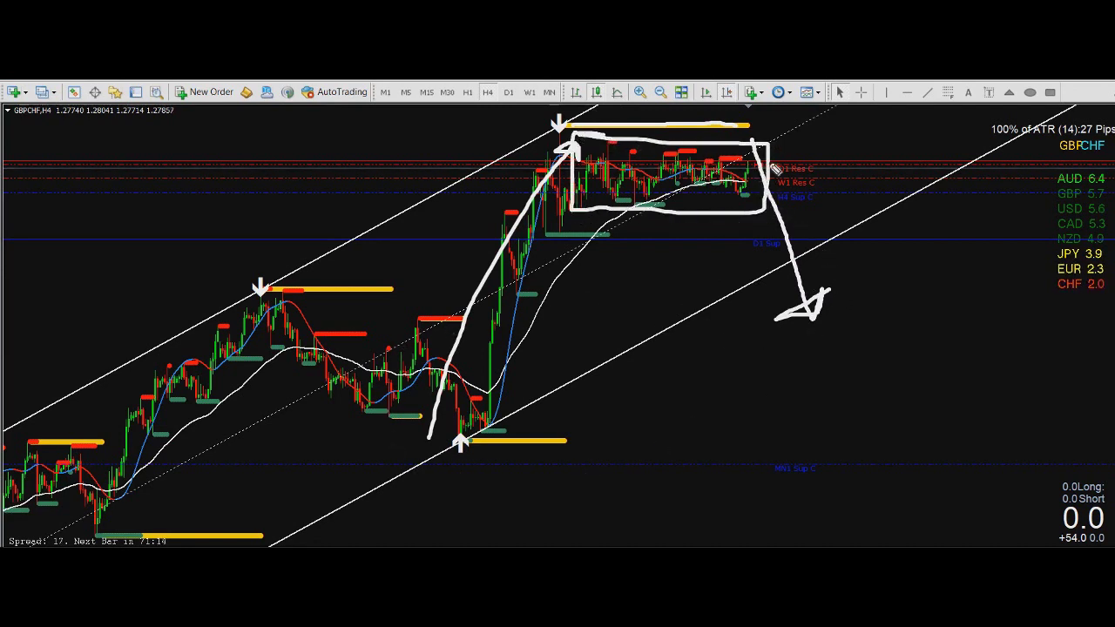
mouse_move(760, 170)
mouse_down()
mouse_move(799, 309)
mouse_move(799, 294)
mouse_up()
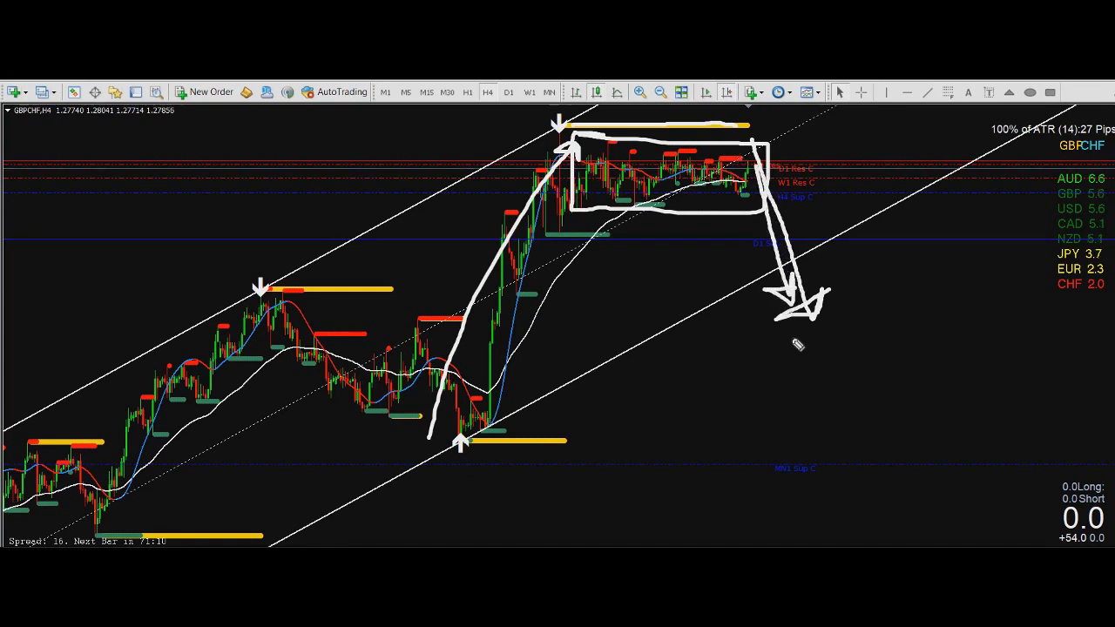
mouse_move(800, 259)
mouse_down()
mouse_move(829, 128)
mouse_move(842, 142)
mouse_up()
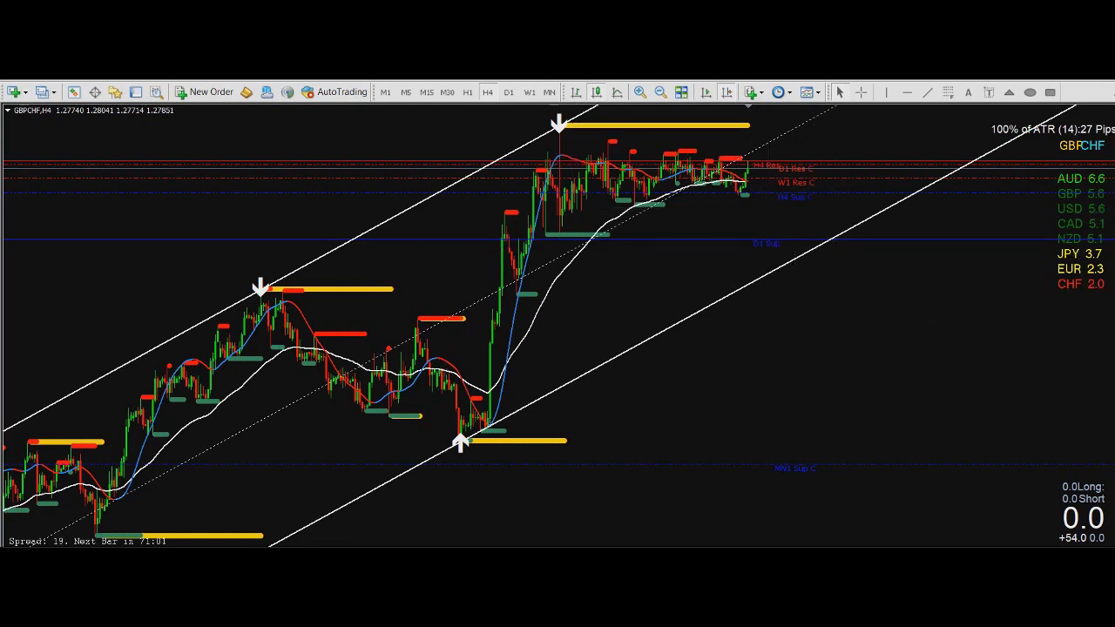
key(ctrl+Tab)
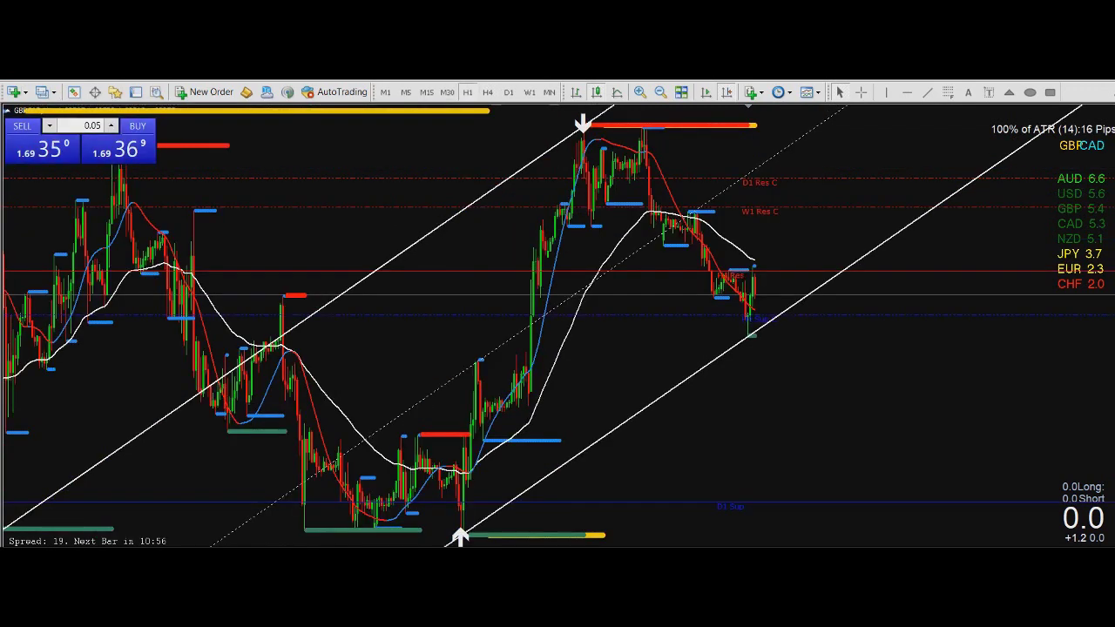
- Put the GBPCAD chart on H4 and dismiss the DT-ZigZag alert
click(487, 91)
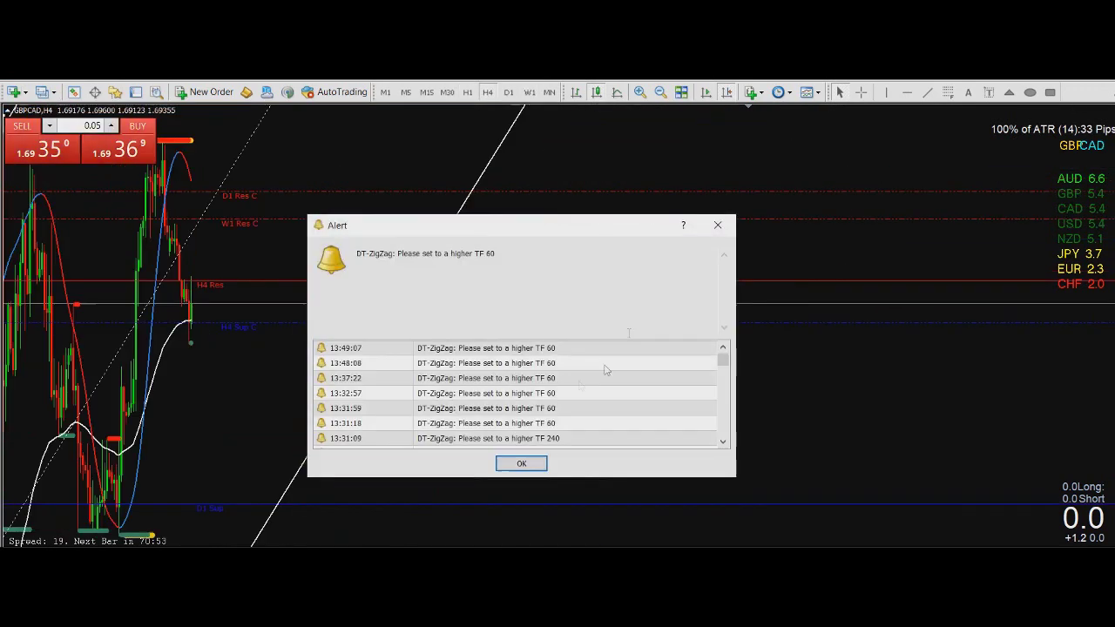
click(711, 230)
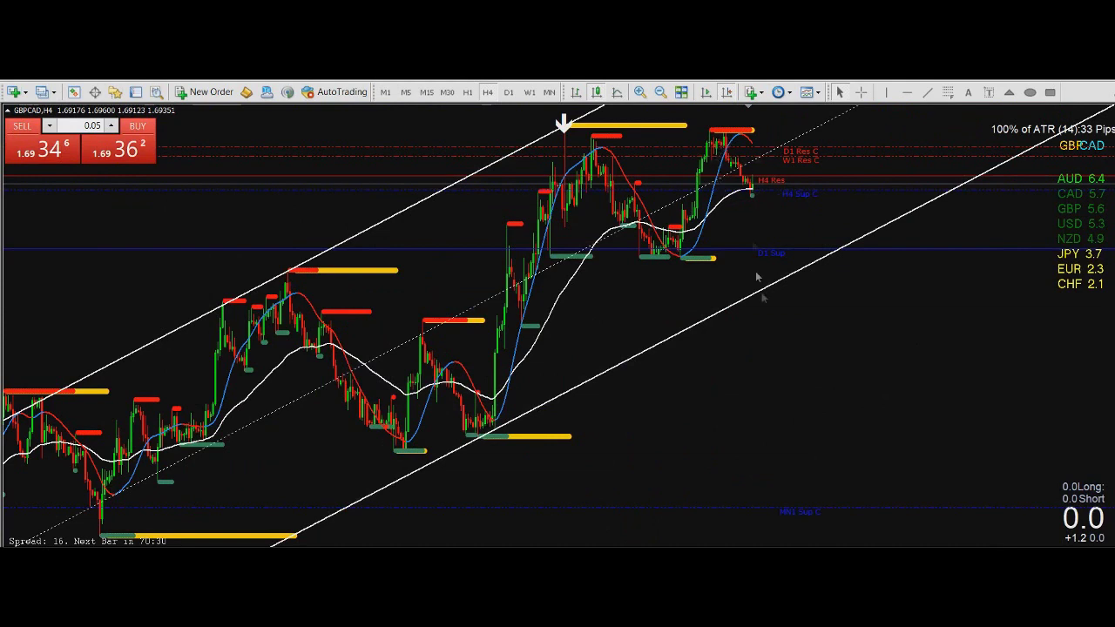
- Sketch a downward arrow below the latest GBPCAD price, then clear it
mouse_move(1080, 225)
mouse_move(1099, 207)
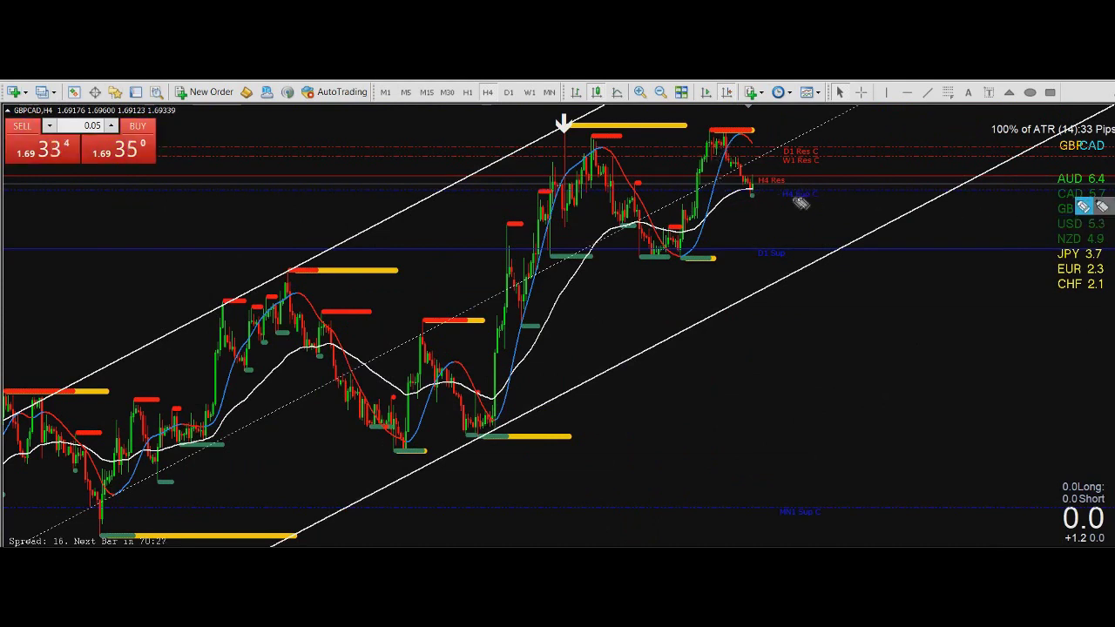
mouse_move(762, 185)
mouse_down()
mouse_move(772, 225)
mouse_move(782, 223)
mouse_up()
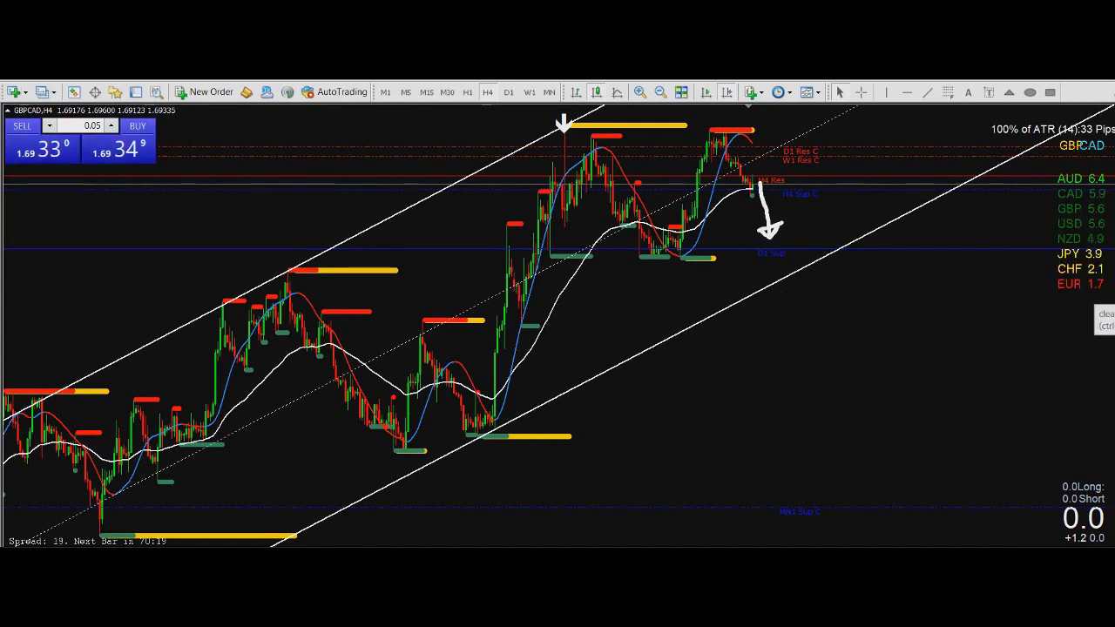
key(e)
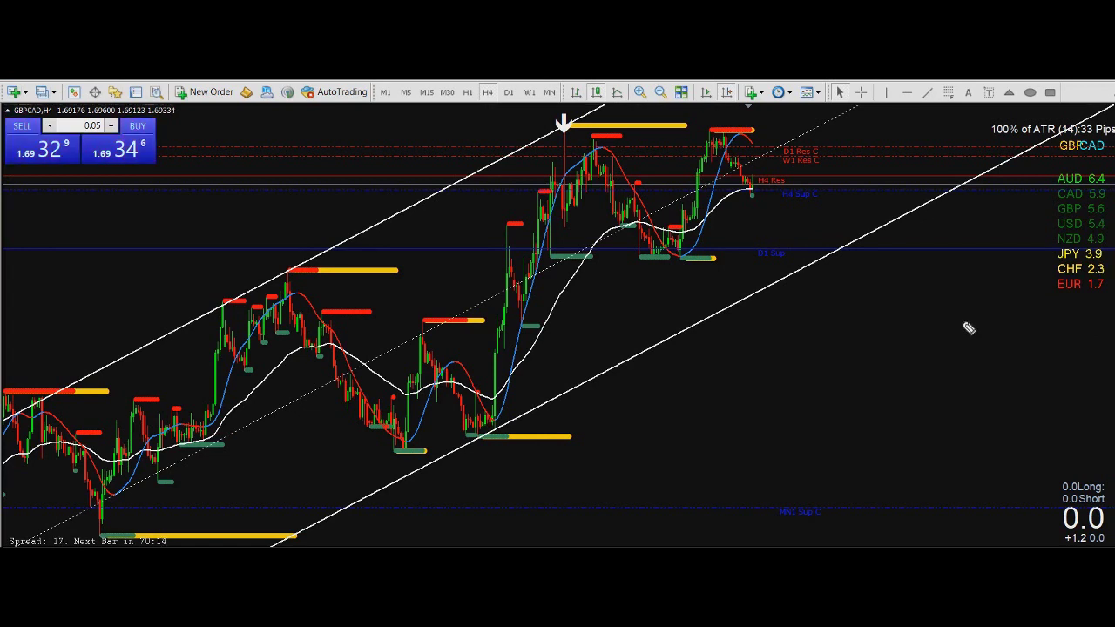
- Outline the double top and mark the latest price, erase the sketches, then switch to GBPUSD
mouse_move(573, 109)
mouse_down()
mouse_move(690, 113)
mouse_move(772, 138)
mouse_move(571, 150)
mouse_move(536, 113)
mouse_move(596, 108)
mouse_up()
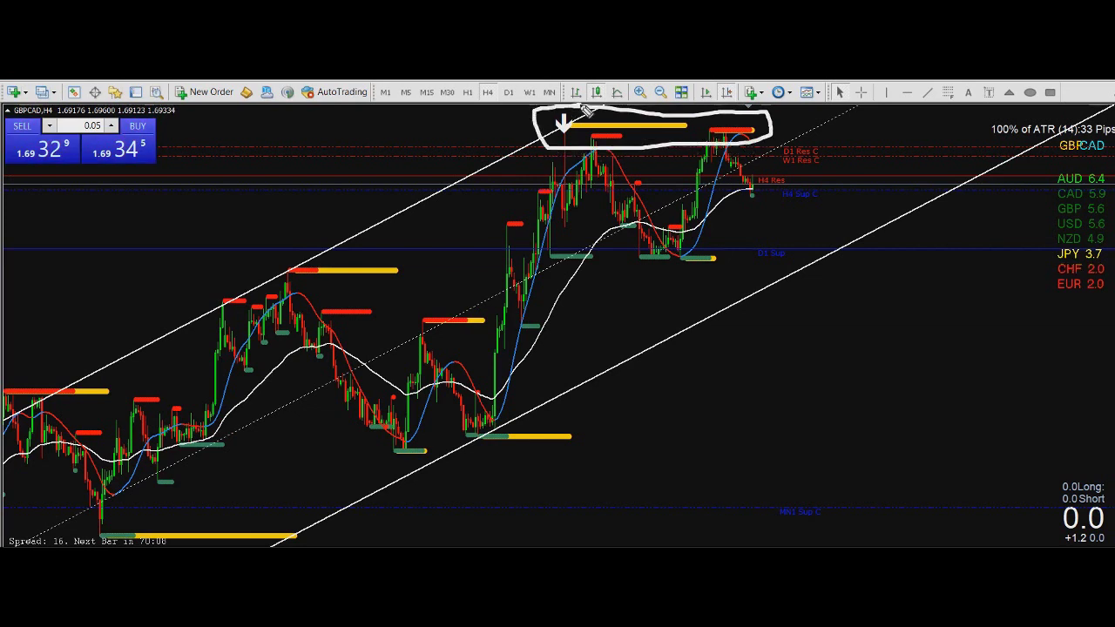
mouse_move(549, 216)
mouse_down()
mouse_move(592, 133)
mouse_move(610, 145)
mouse_move(626, 218)
mouse_move(662, 254)
mouse_move(723, 150)
mouse_move(749, 186)
mouse_move(821, 209)
mouse_move(784, 207)
mouse_up()
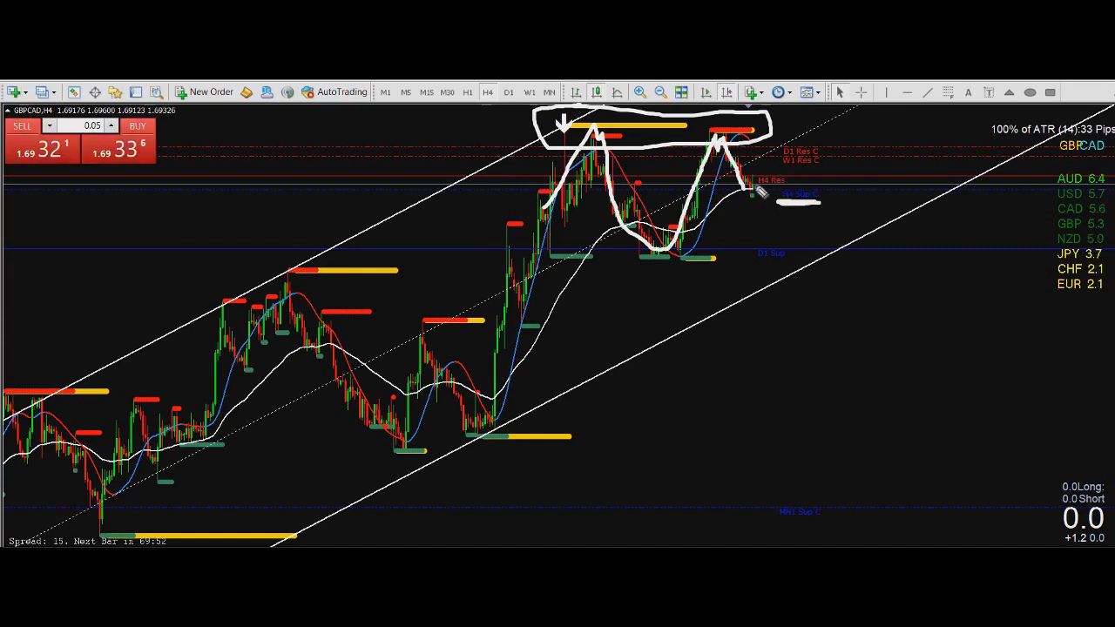
drag(758, 183, 758, 199)
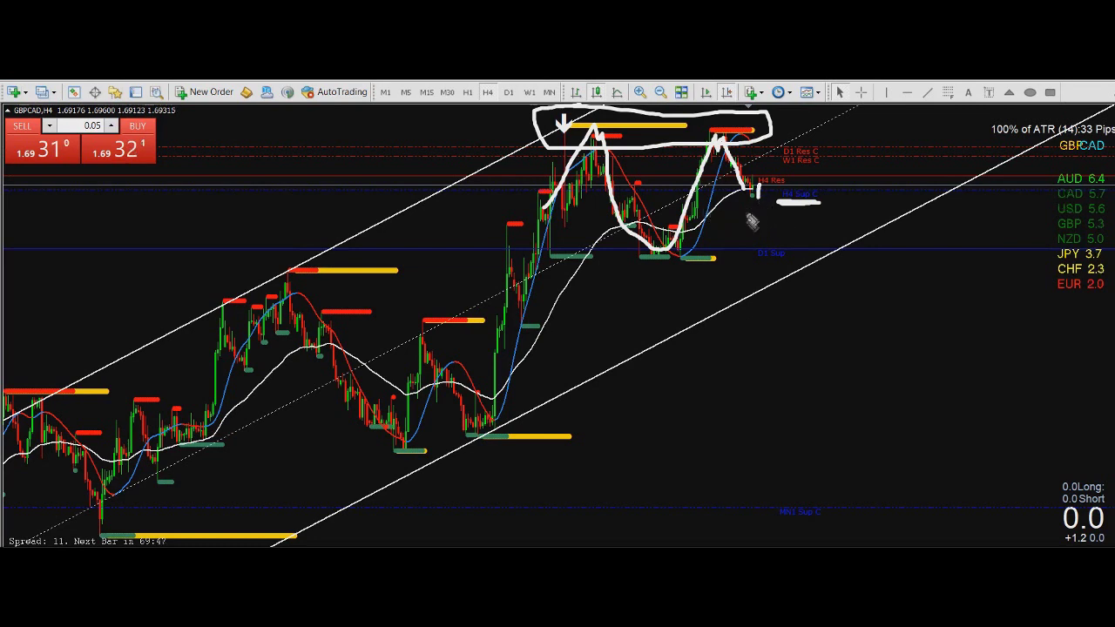
key(Escape)
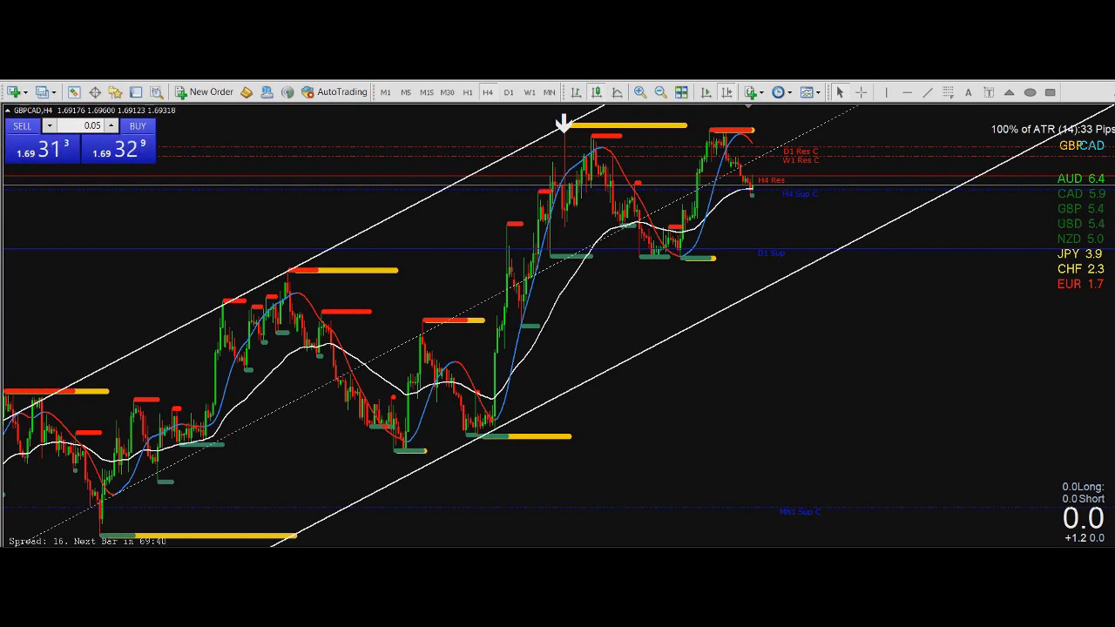
key(ctrl+Tab)
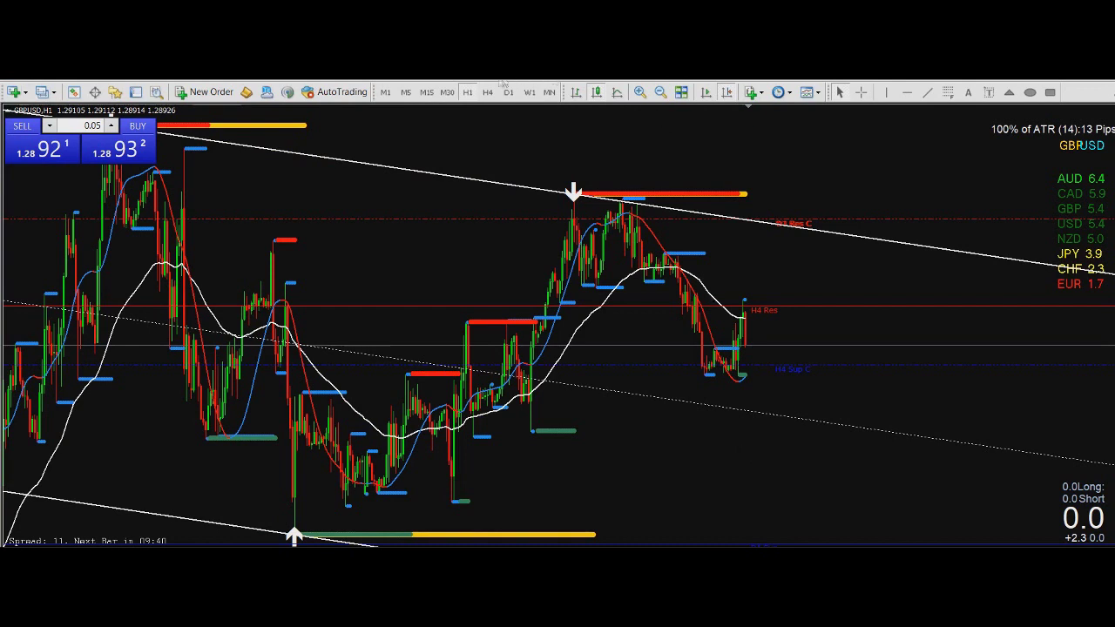
- Put GBPUSD on H4, dismiss the alert, and sketch the rally height, top line and pullback drop
click(488, 92)
click(718, 221)
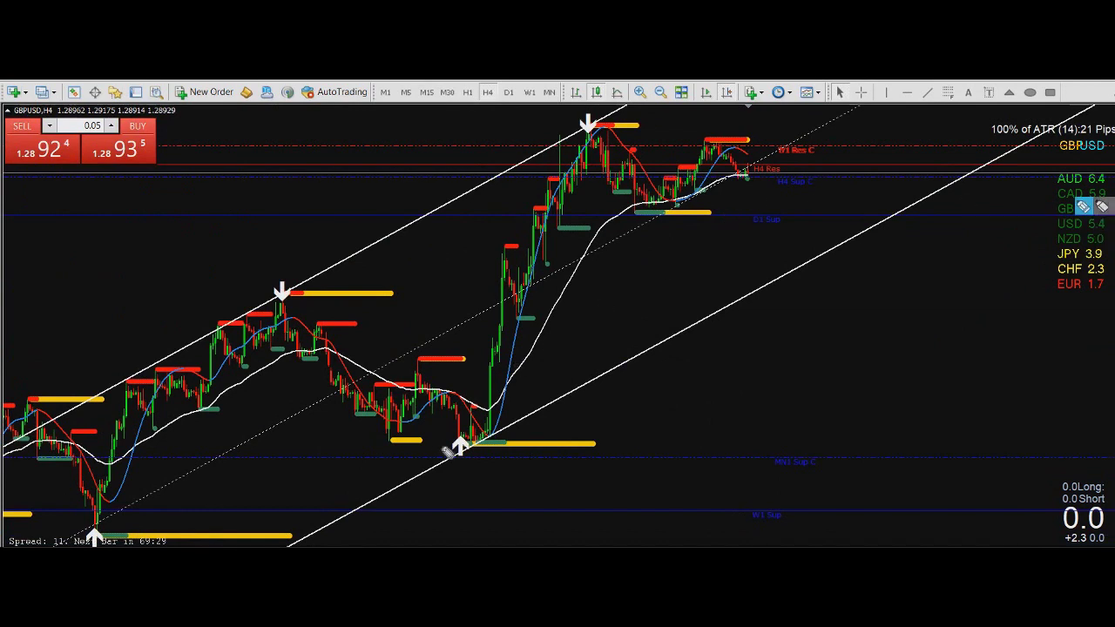
mouse_move(524, 448)
mouse_down()
mouse_move(532, 122)
mouse_move(564, 139)
mouse_up()
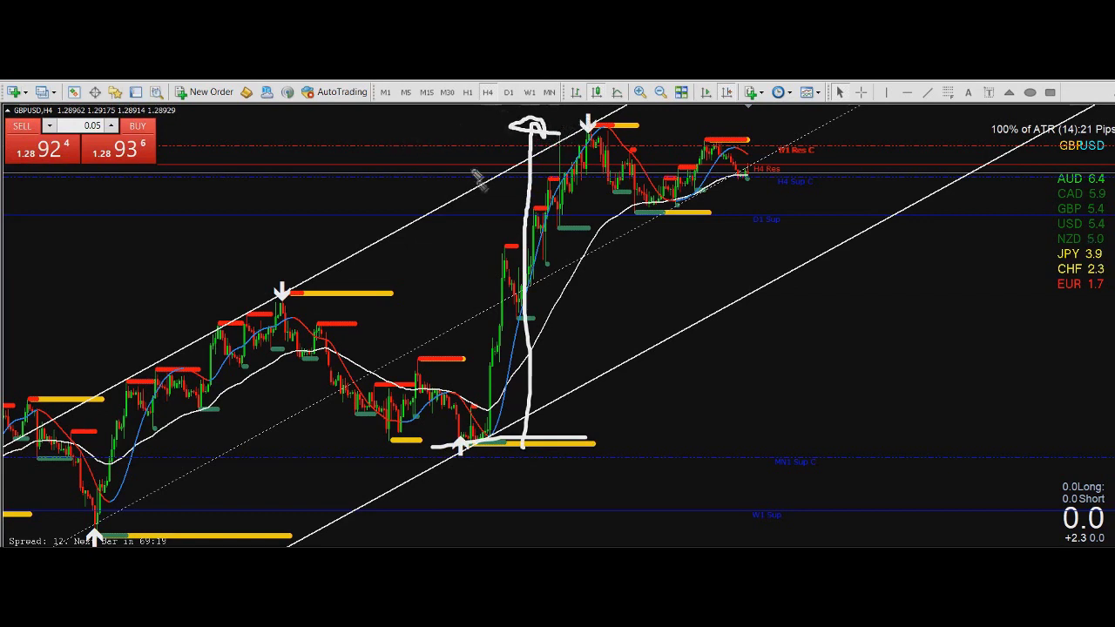
drag(522, 124, 843, 132)
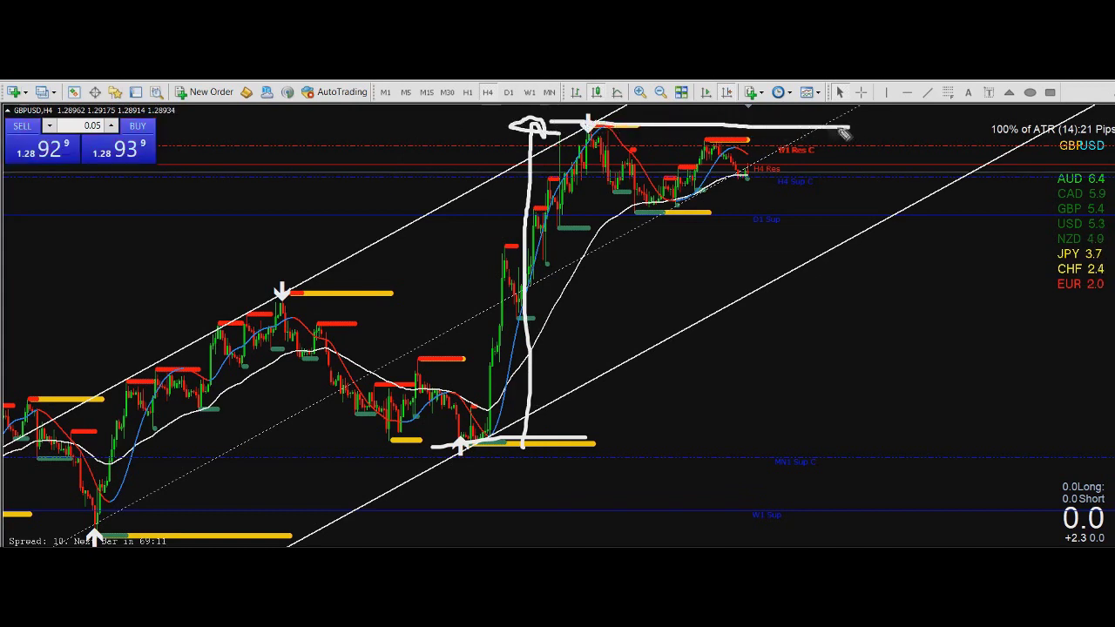
mouse_move(596, 139)
mouse_down()
mouse_move(649, 212)
mouse_move(624, 204)
mouse_move(690, 181)
mouse_move(720, 150)
mouse_move(700, 156)
mouse_up()
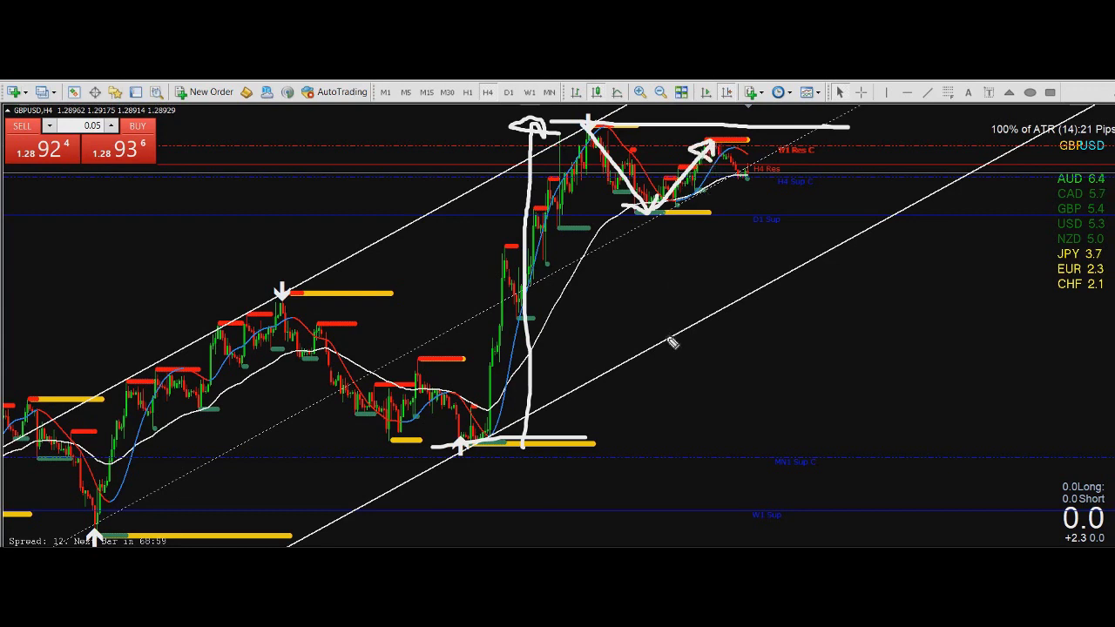
- Trace the earlier channel swings and a projected rising zigzag, circling its legs and the top swings
mouse_move(57, 474)
mouse_down()
mouse_move(311, 351)
mouse_move(378, 459)
mouse_move(475, 319)
mouse_move(531, 199)
mouse_up()
mouse_move(642, 451)
mouse_down()
mouse_move(725, 381)
mouse_move(824, 324)
mouse_move(875, 381)
mouse_move(930, 316)
mouse_move(963, 304)
mouse_move(988, 267)
mouse_move(978, 256)
mouse_move(987, 259)
mouse_up()
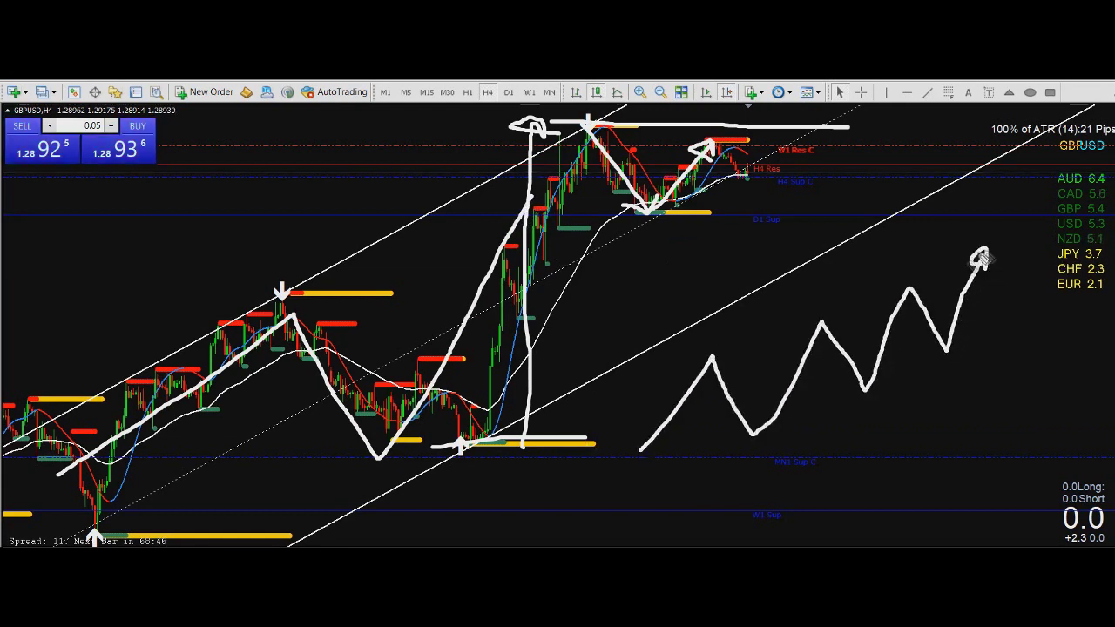
mouse_move(915, 279)
mouse_down()
mouse_move(948, 316)
mouse_move(939, 355)
mouse_move(921, 277)
mouse_up()
mouse_move(847, 303)
mouse_down()
mouse_move(871, 357)
mouse_move(829, 390)
mouse_up()
mouse_move(713, 336)
mouse_down()
mouse_move(750, 392)
mouse_move(723, 418)
mouse_move(710, 357)
mouse_up()
mouse_move(645, 144)
mouse_down()
mouse_move(652, 222)
mouse_move(592, 129)
mouse_up()
mouse_move(719, 144)
mouse_down()
mouse_move(758, 178)
mouse_move(706, 161)
mouse_move(739, 173)
mouse_move(773, 286)
mouse_up()
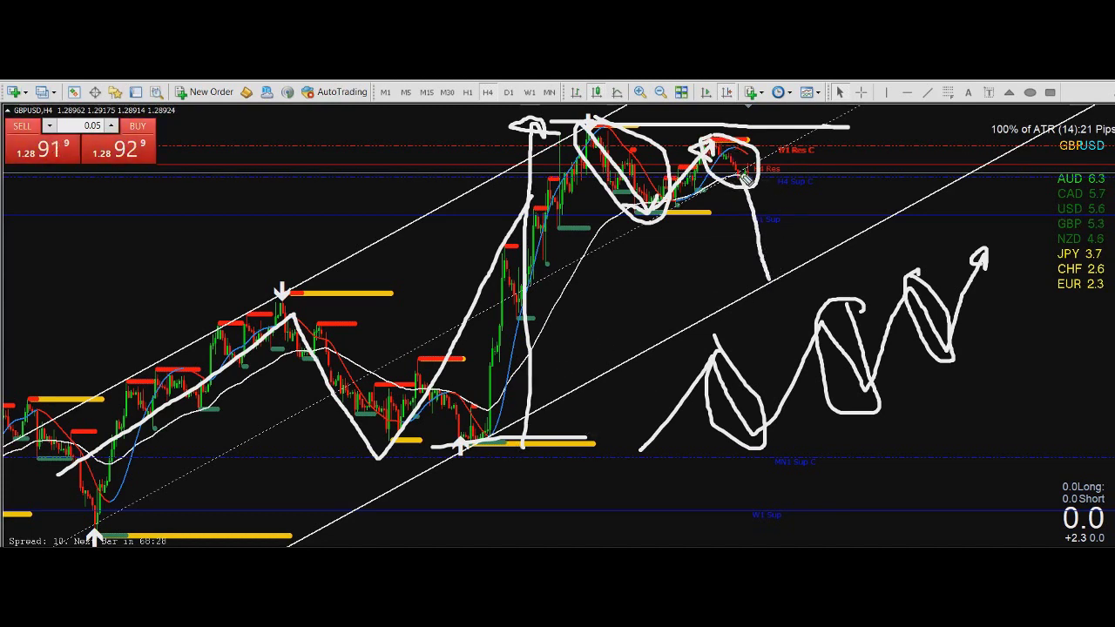
- Draw and underline the lower support level linking the lows, then erase all the sketches
drag(352, 378, 876, 409)
drag(339, 438, 821, 447)
mouse_move(842, 407)
mouse_down()
mouse_move(767, 430)
mouse_move(639, 444)
mouse_up()
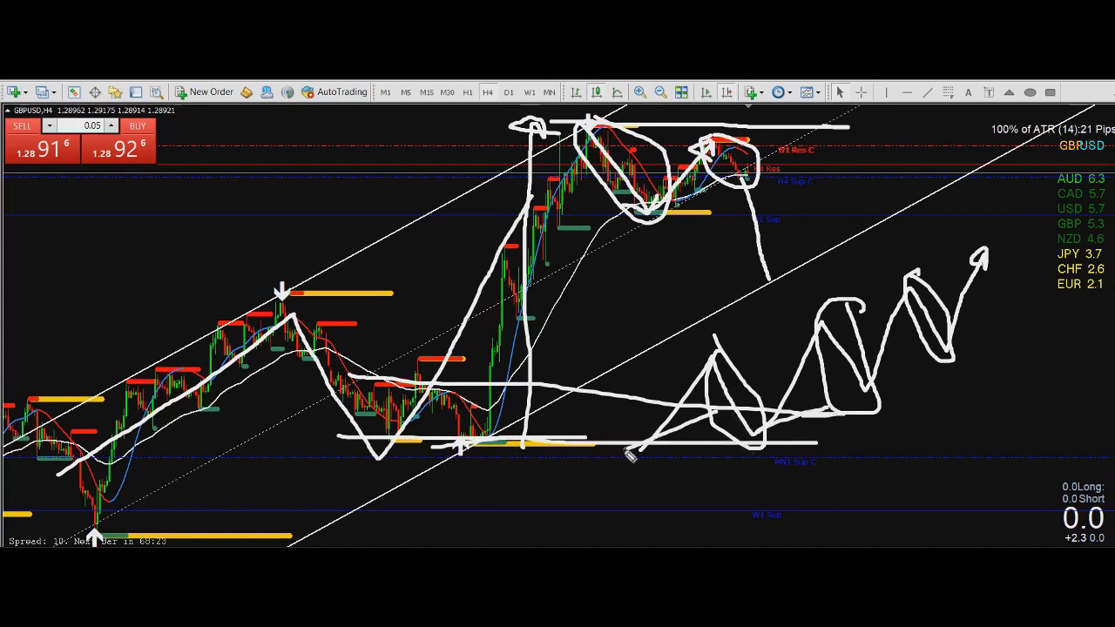
drag(625, 405, 547, 436)
drag(508, 392, 430, 433)
mouse_move(768, 280)
mouse_down()
mouse_move(809, 397)
mouse_move(906, 178)
mouse_move(921, 115)
mouse_up()
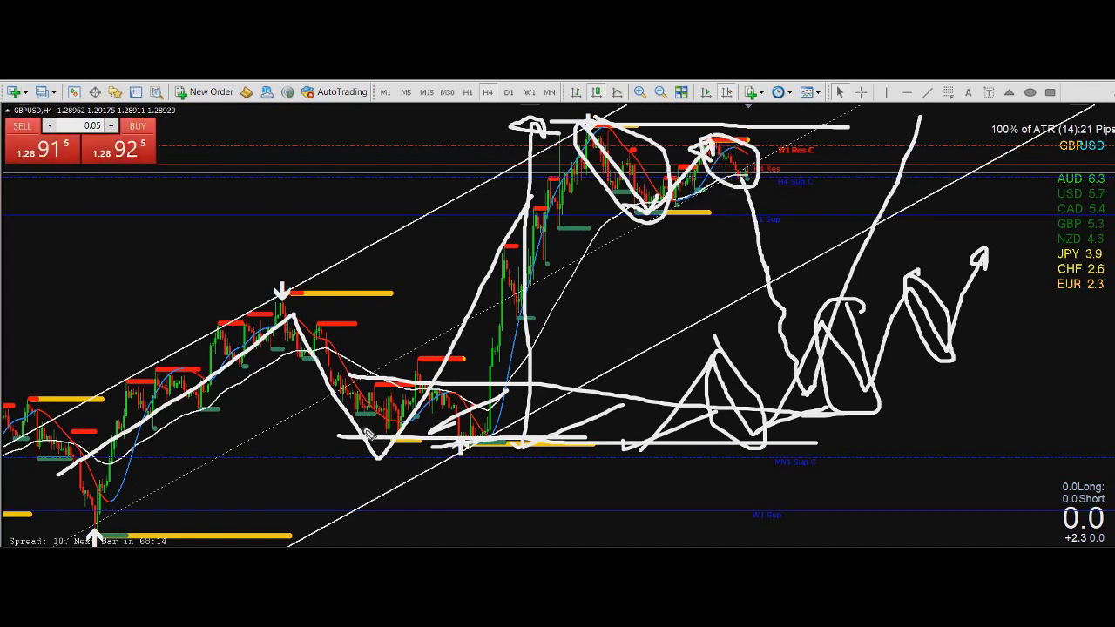
mouse_move(354, 423)
mouse_down()
mouse_move(758, 431)
mouse_move(727, 443)
mouse_move(571, 442)
mouse_up()
key(e)
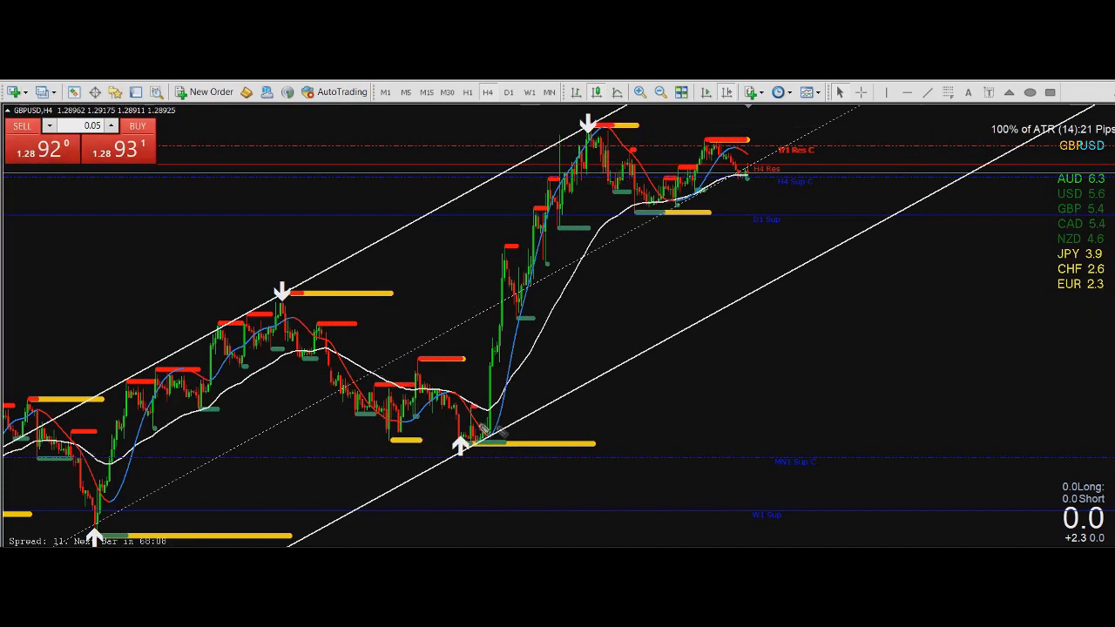
mouse_move(307, 425)
mouse_down()
mouse_move(395, 435)
mouse_move(967, 427)
mouse_up()
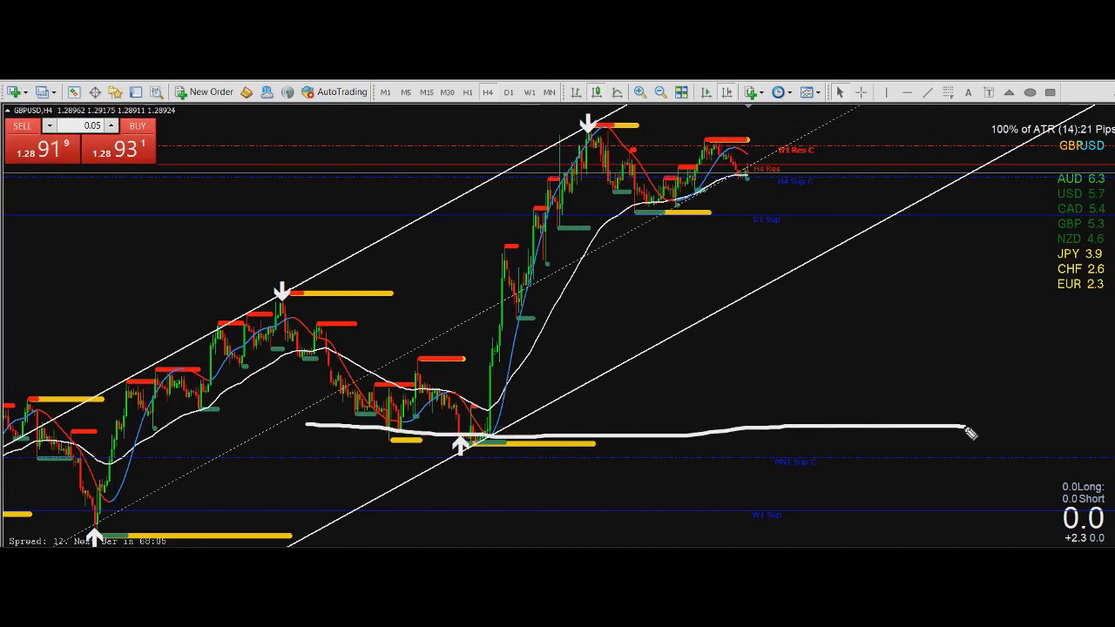
mouse_move(724, 155)
mouse_down()
mouse_move(778, 161)
mouse_move(739, 136)
mouse_up()
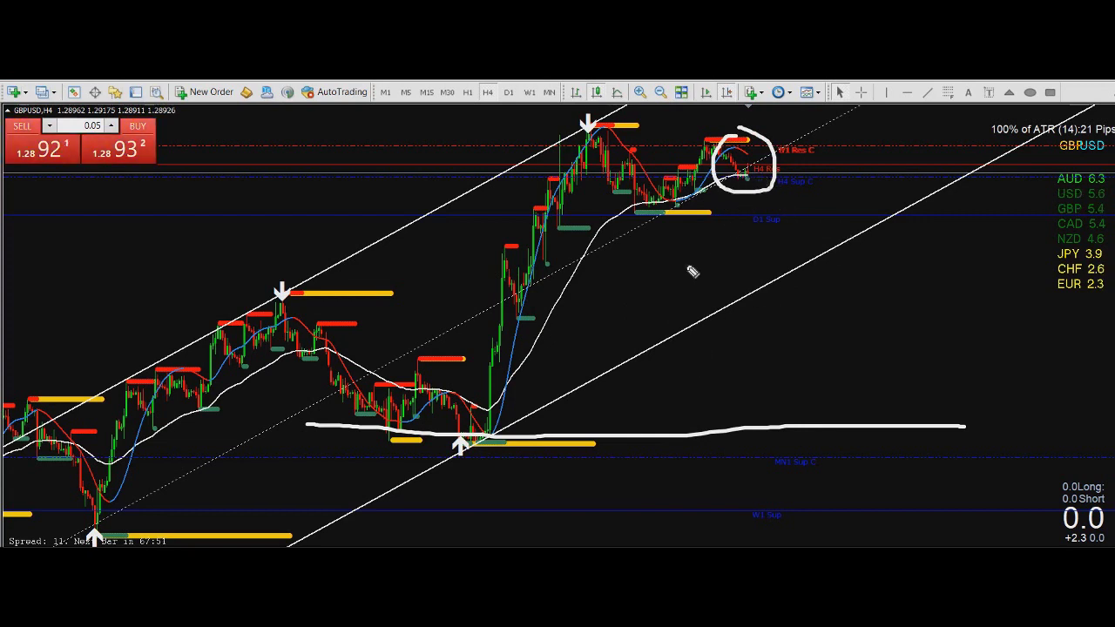
mouse_move(561, 108)
mouse_down()
mouse_move(598, 105)
mouse_move(643, 155)
mouse_move(554, 150)
mouse_move(578, 111)
mouse_up()
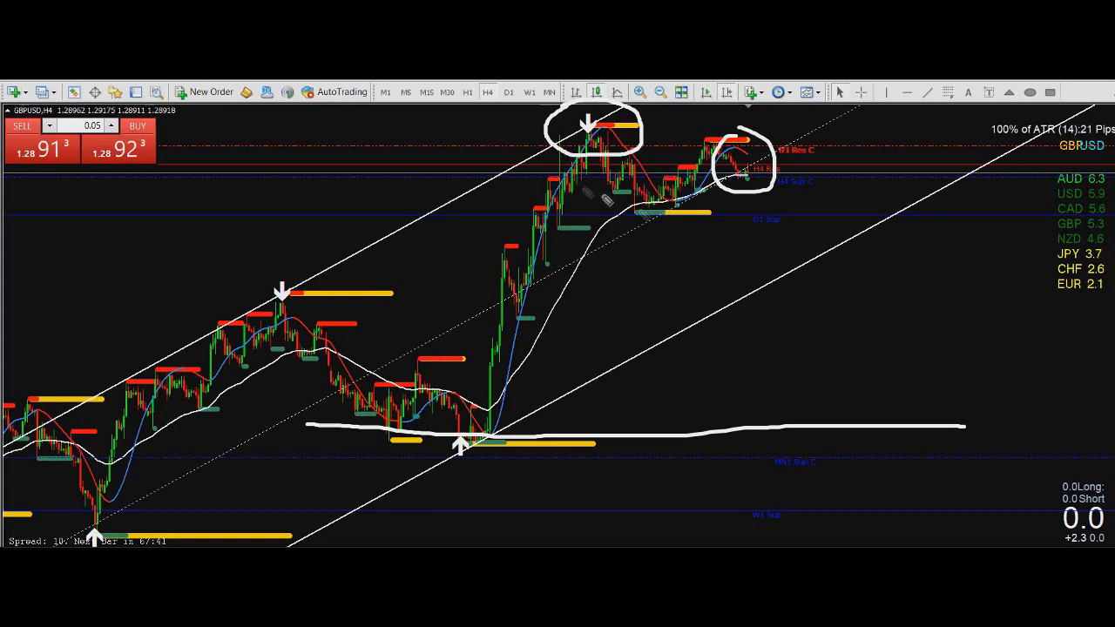
mouse_move(624, 175)
mouse_down()
mouse_move(666, 201)
mouse_move(736, 153)
mouse_move(774, 239)
mouse_up()
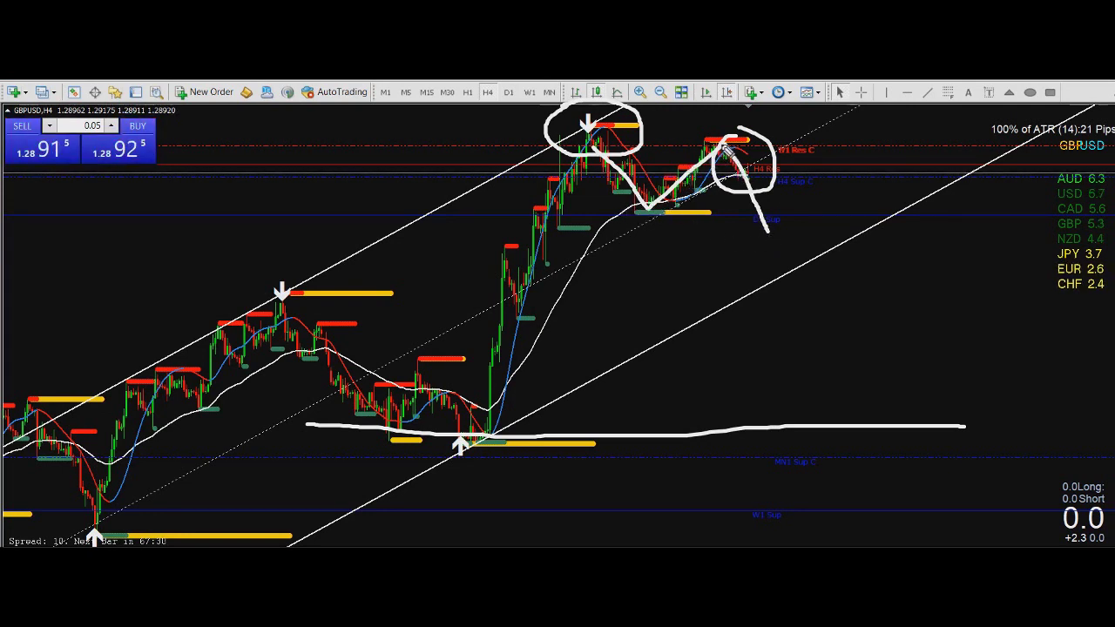
drag(621, 212, 778, 221)
mouse_move(563, 204)
mouse_down()
mouse_move(780, 217)
mouse_move(759, 225)
mouse_up()
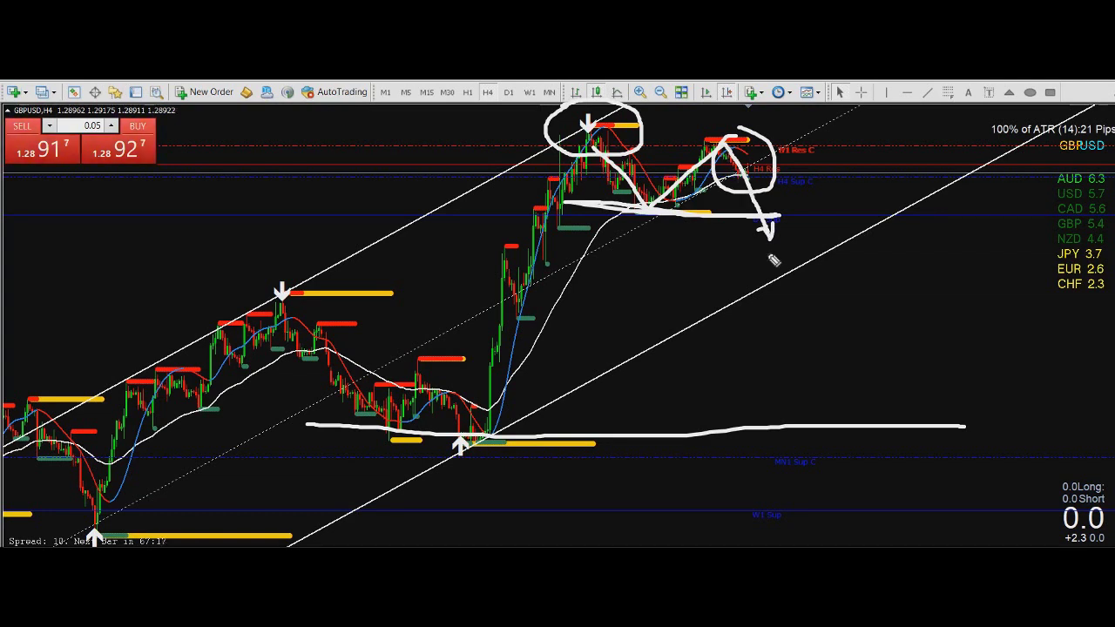
key(Escape)
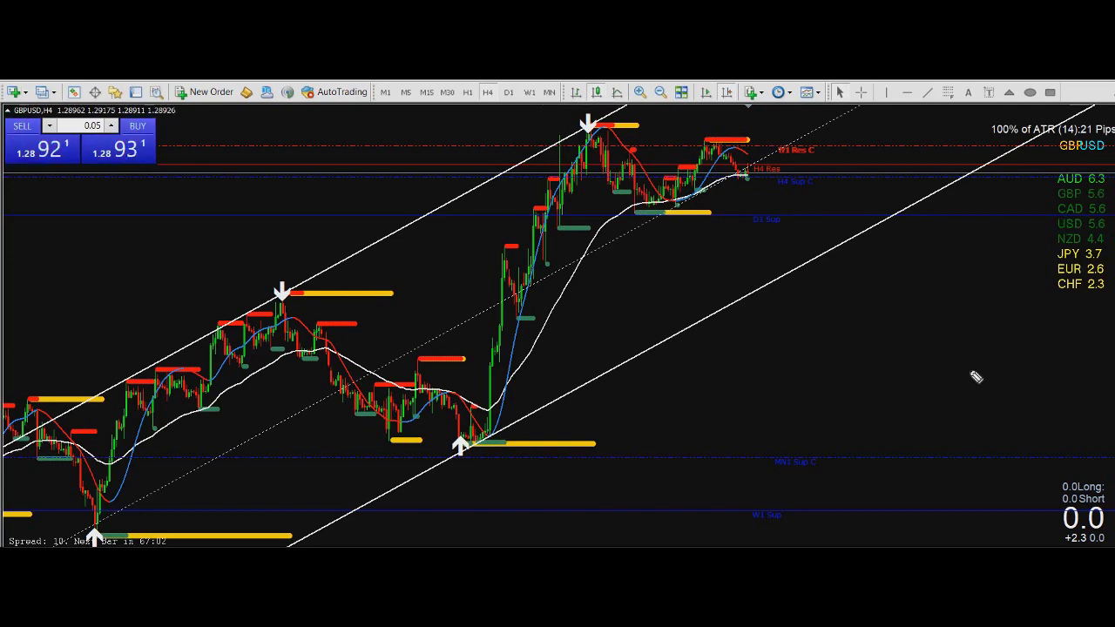
- Cycle through the EURGBP M15 and GBPCHF H4 chart windows
key(ctrl+Tab)
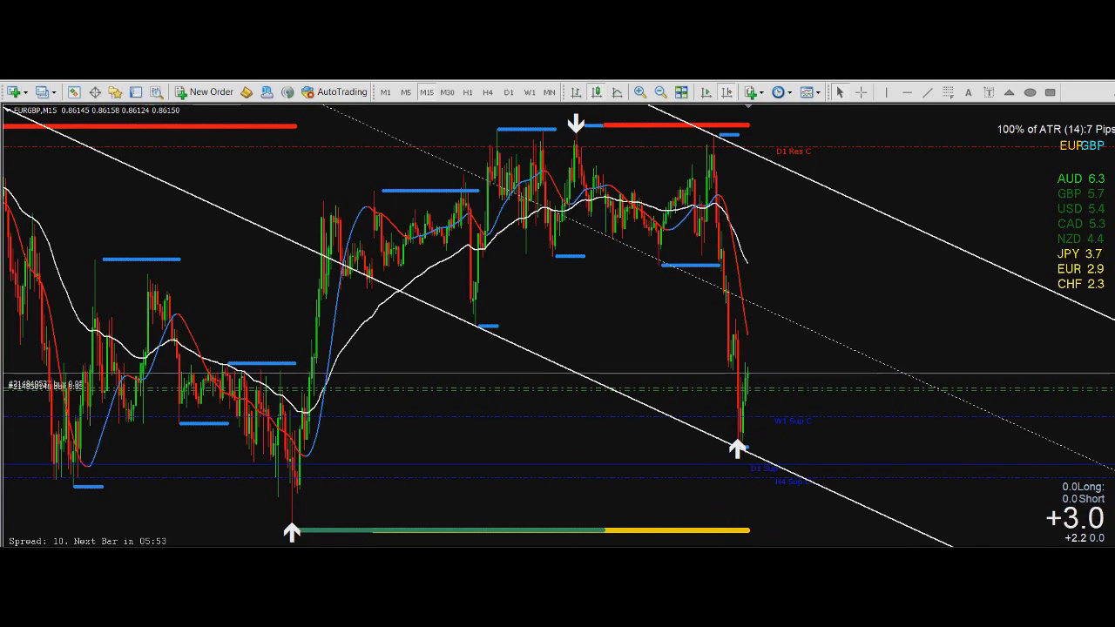
key(ctrl+Tab)
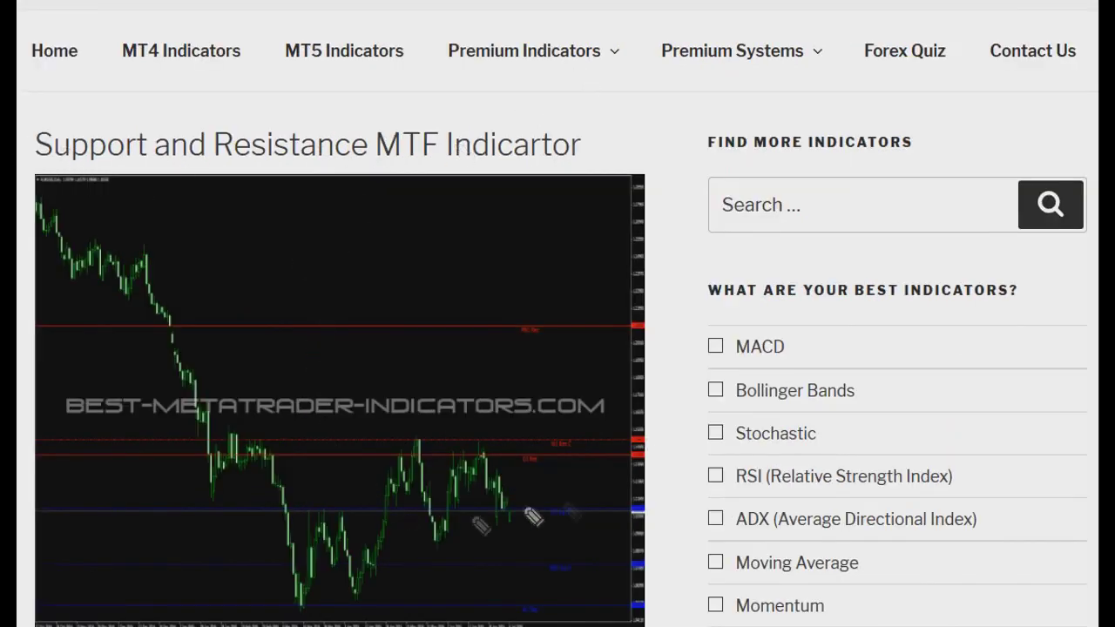
- Circle the upper resistance and lower level labels on the example chart, then clear them
mouse_move(571, 309)
mouse_down()
mouse_move(508, 345)
mouse_move(571, 304)
mouse_up()
mouse_move(573, 415)
mouse_down()
mouse_move(563, 465)
mouse_move(593, 423)
mouse_move(523, 448)
mouse_move(562, 488)
mouse_move(530, 461)
mouse_up()
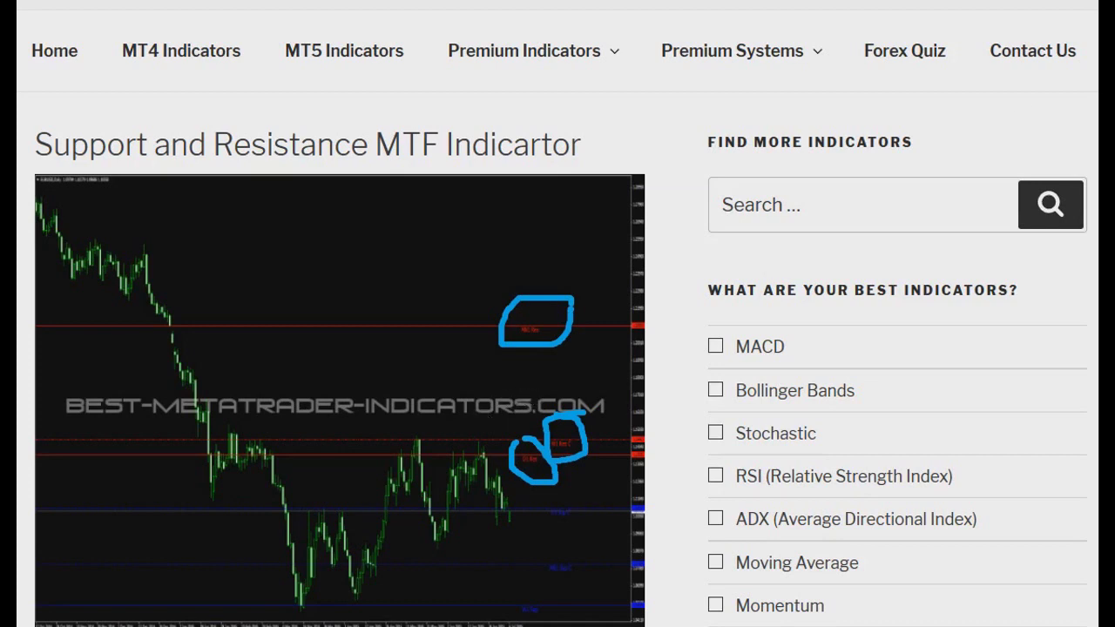
key(Escape)
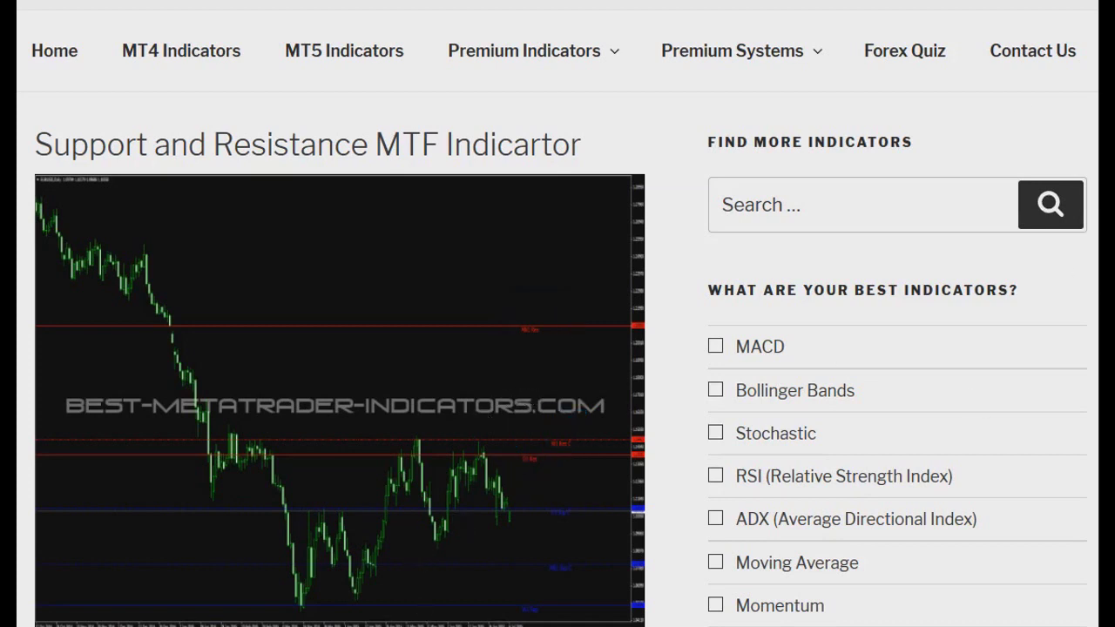